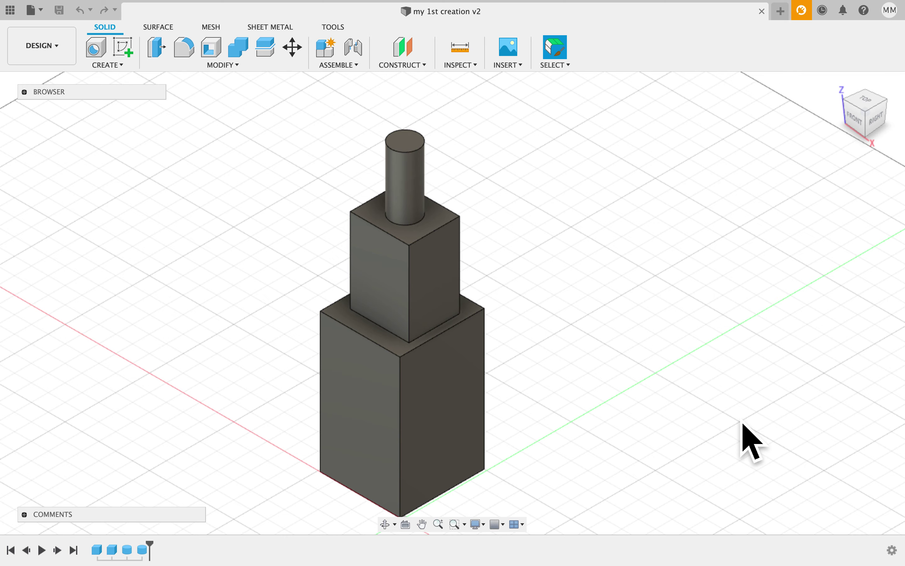
scroll(623, 334, "up", 3)
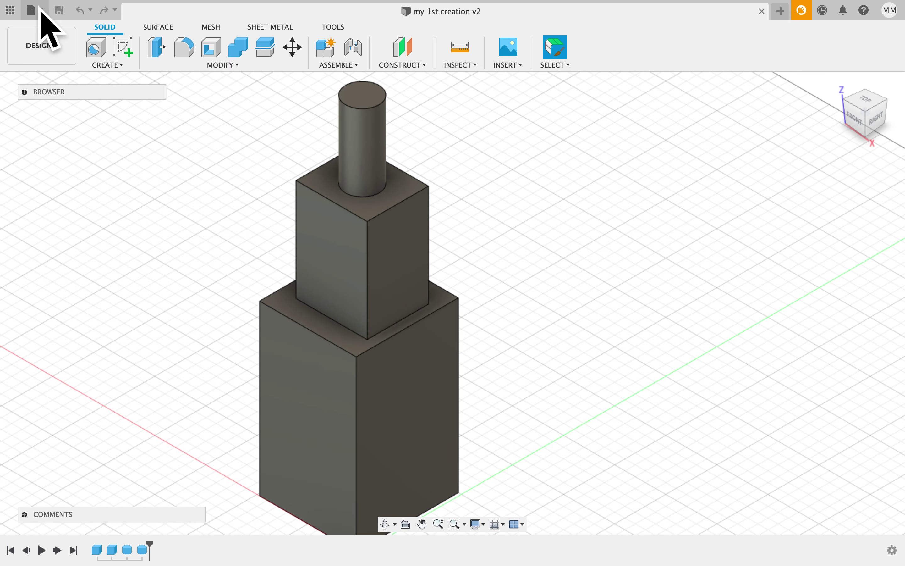
left_click(11, 10)
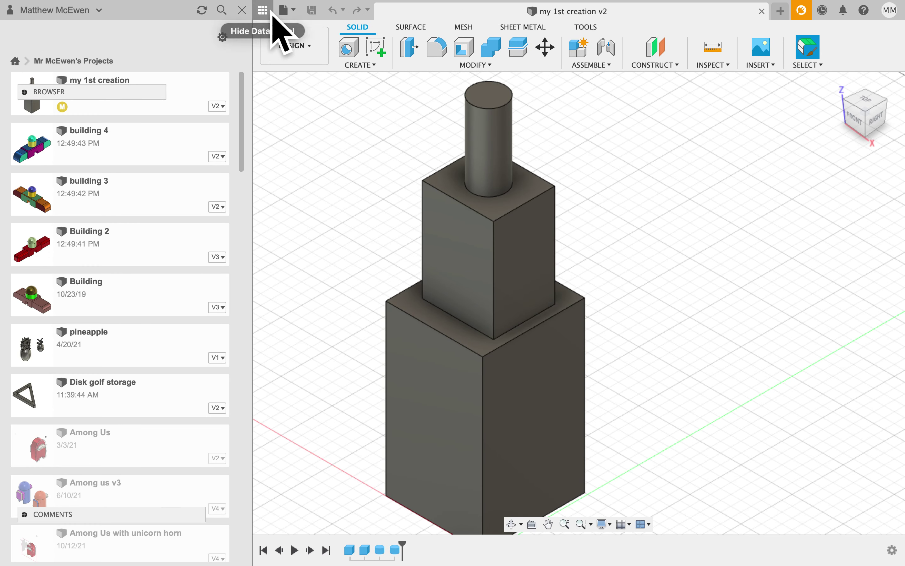
left_click(263, 10)
left_click(25, 92)
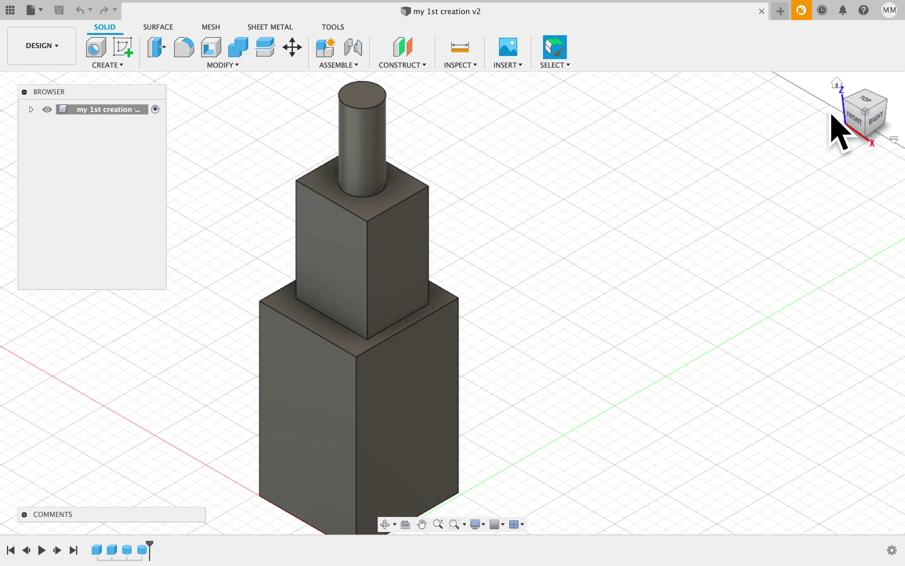
left_click(853, 101)
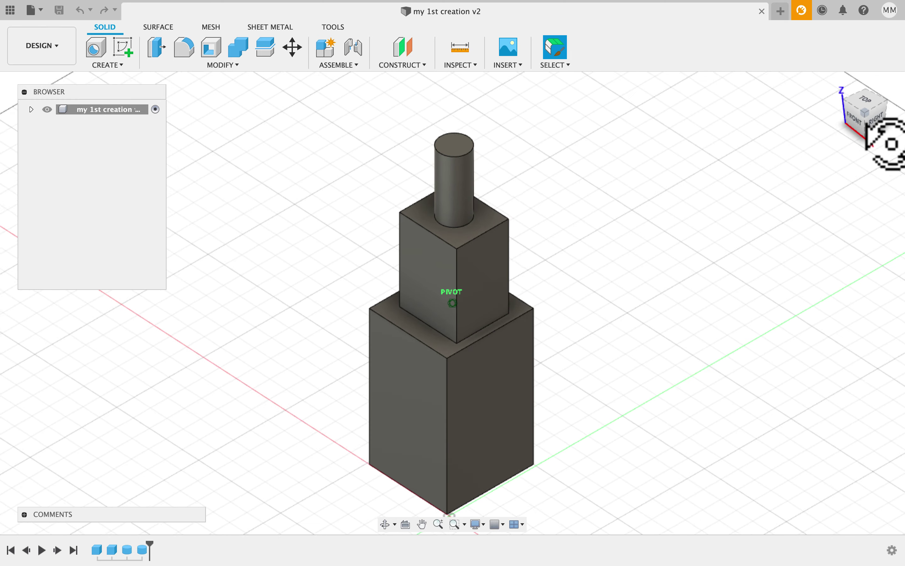
left_click(11, 4)
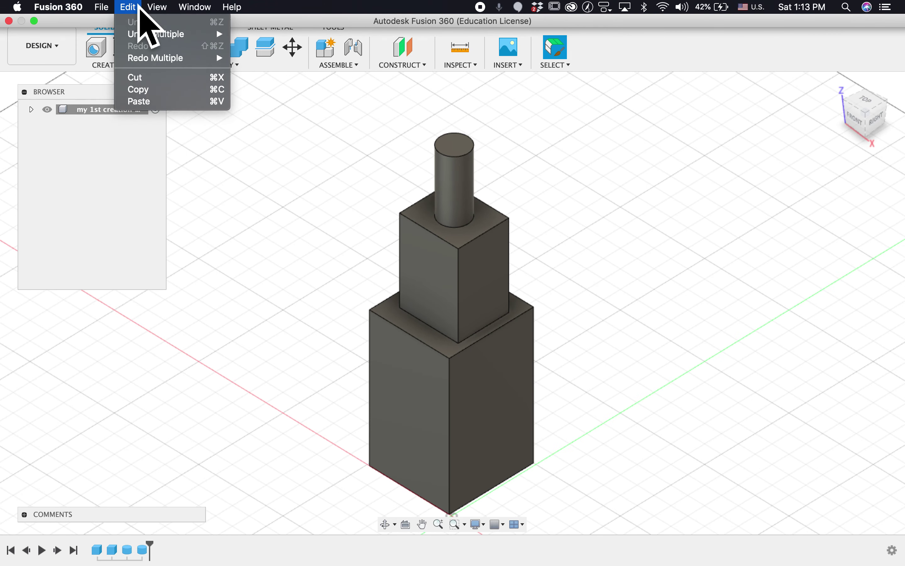
left_click(228, 254)
Step: Create a new design and expand its document settings in the browser
left_click(31, 9)
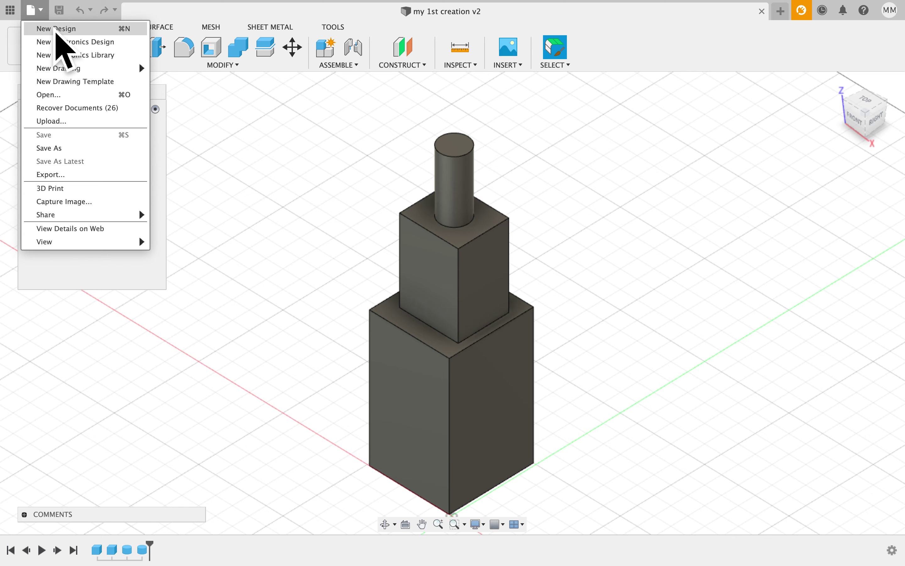
left_click(55, 28)
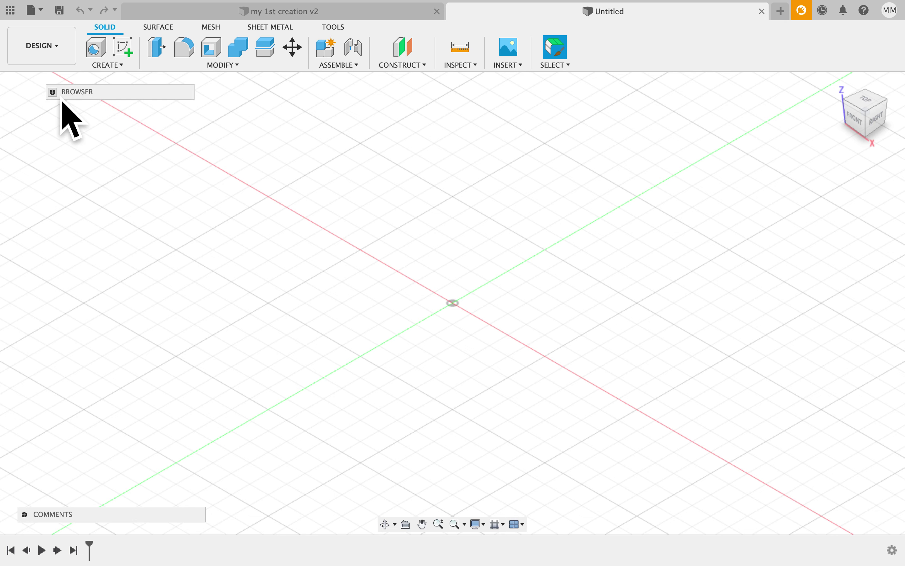
left_click(71, 124)
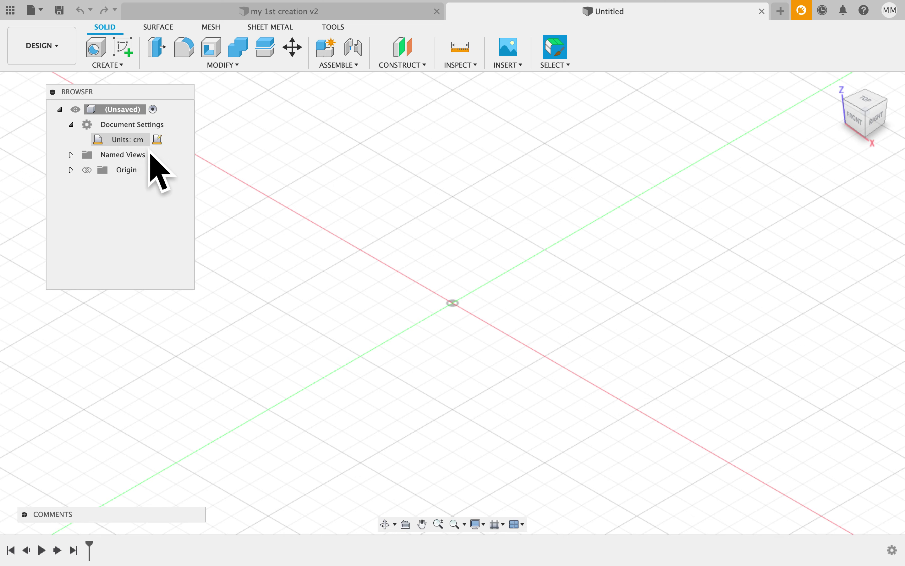
left_click(159, 140)
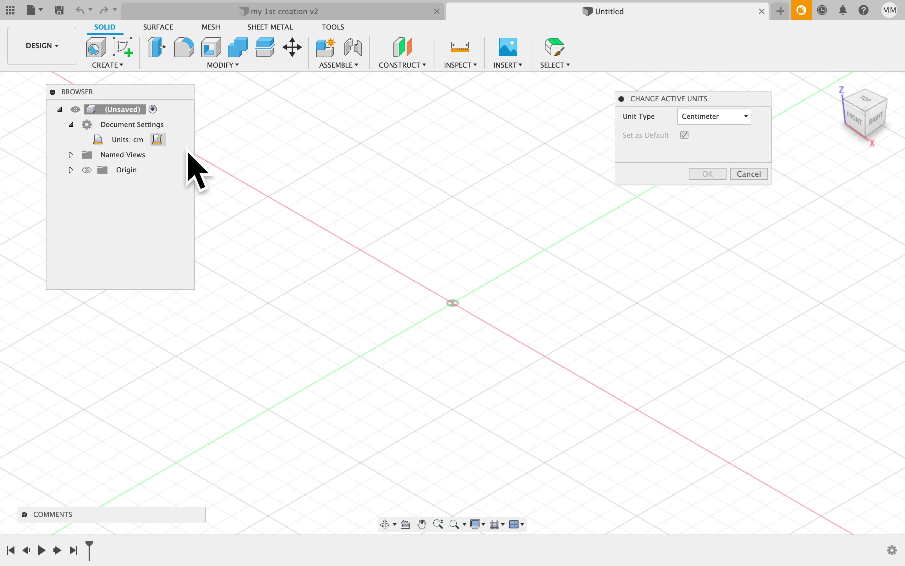
left_click(725, 120)
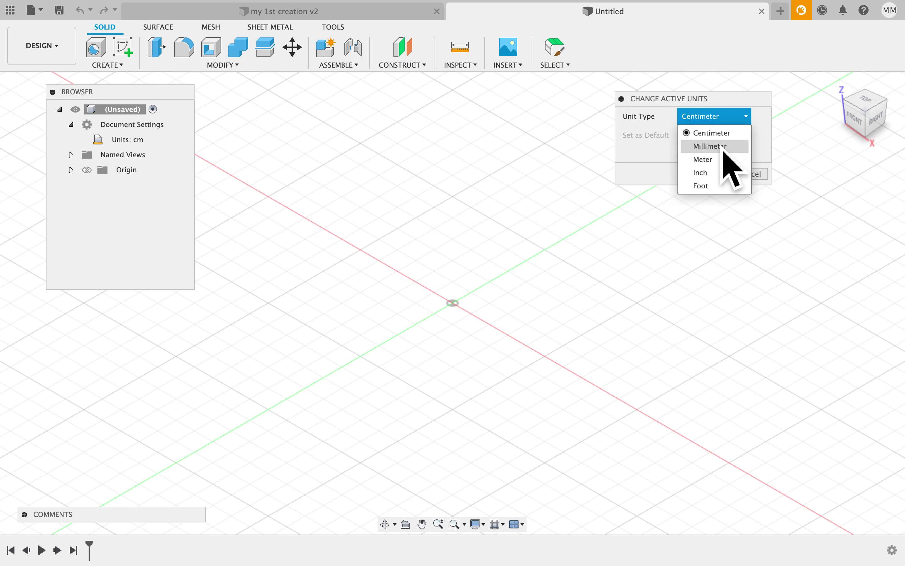
key("Escape")
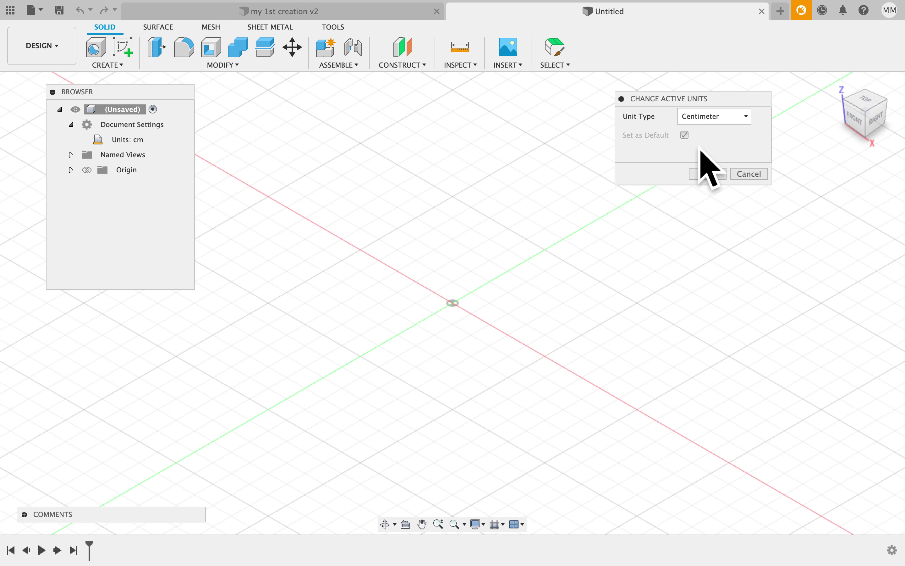
left_click(748, 174)
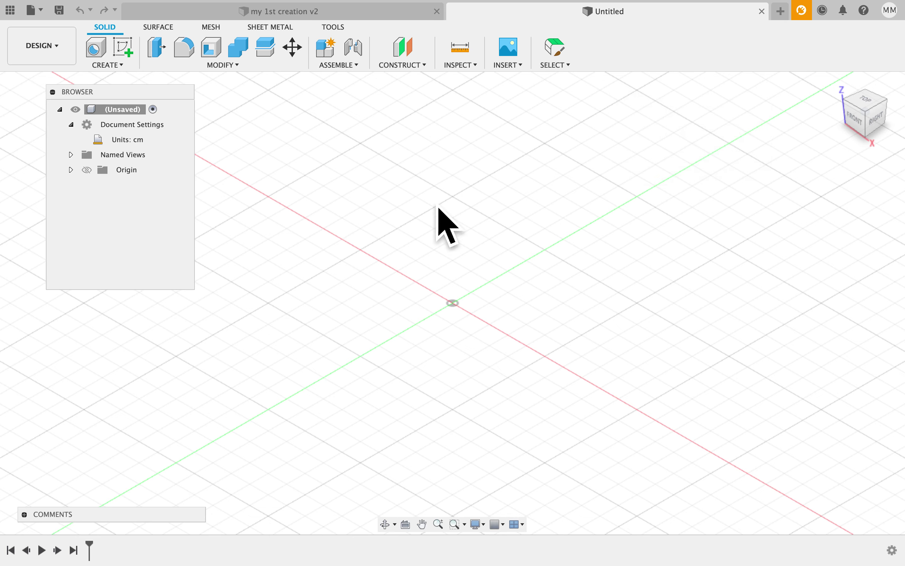
left_click_drag(132, 98, 100, 106)
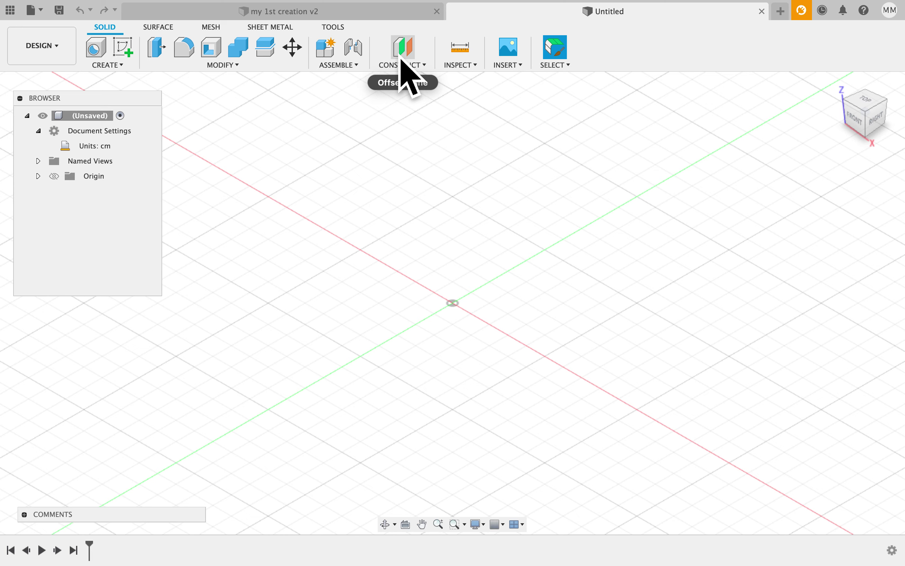
left_click(108, 65)
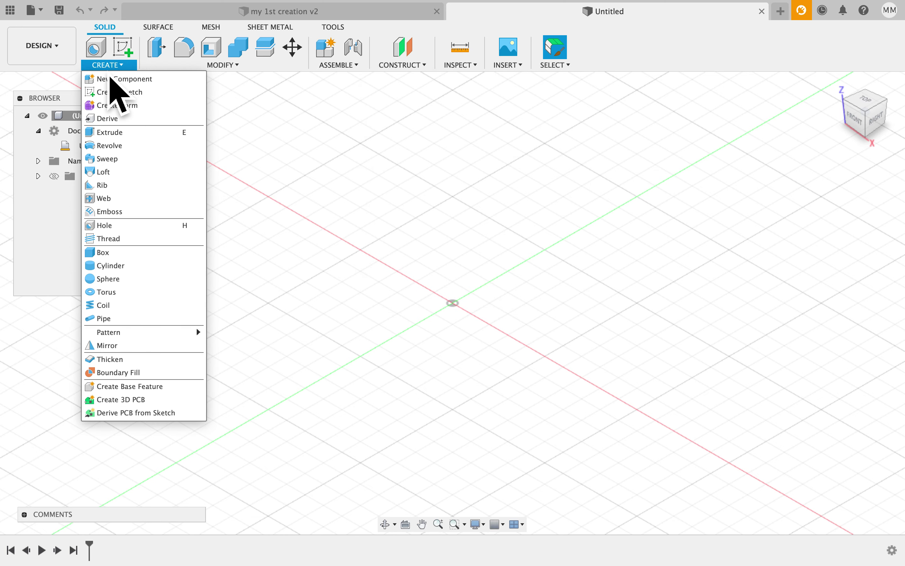
mouse_move(165, 65)
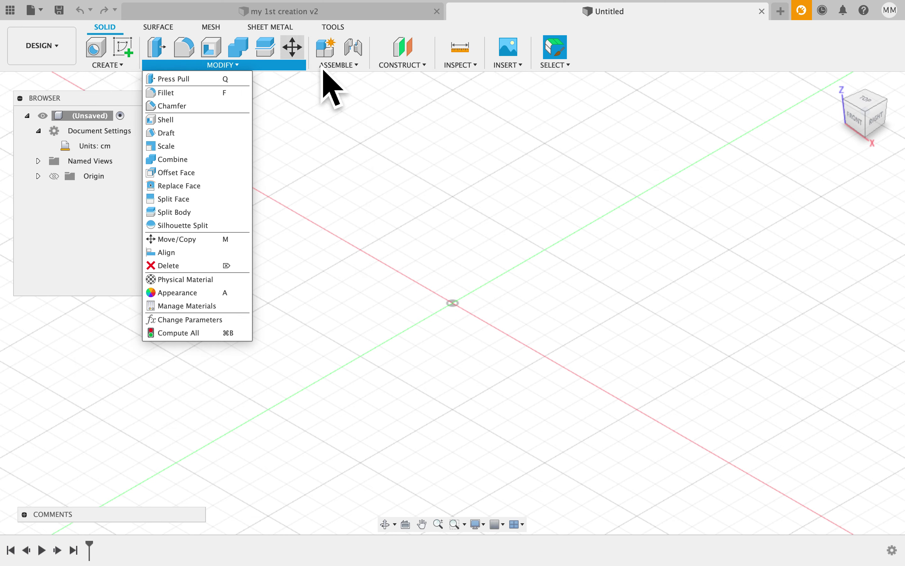
mouse_move(397, 73)
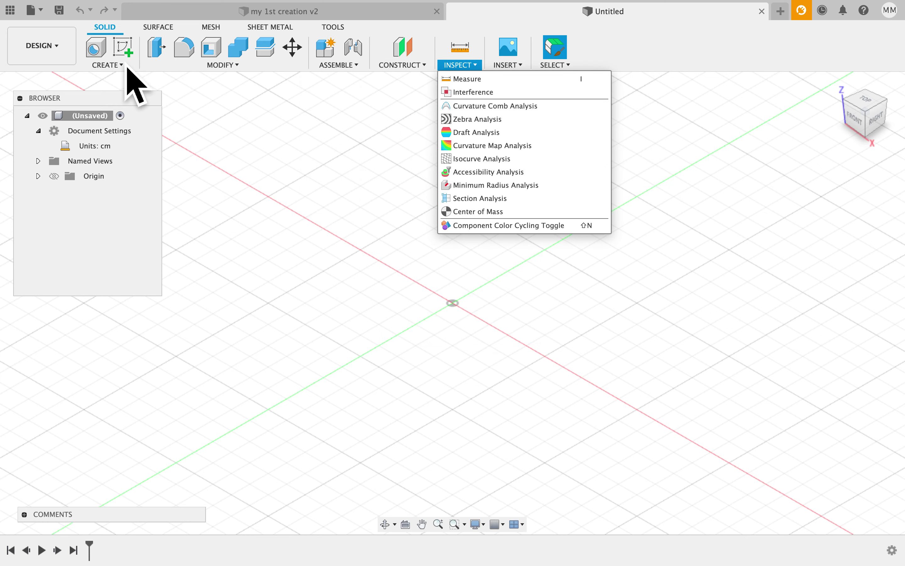
mouse_move(112, 66)
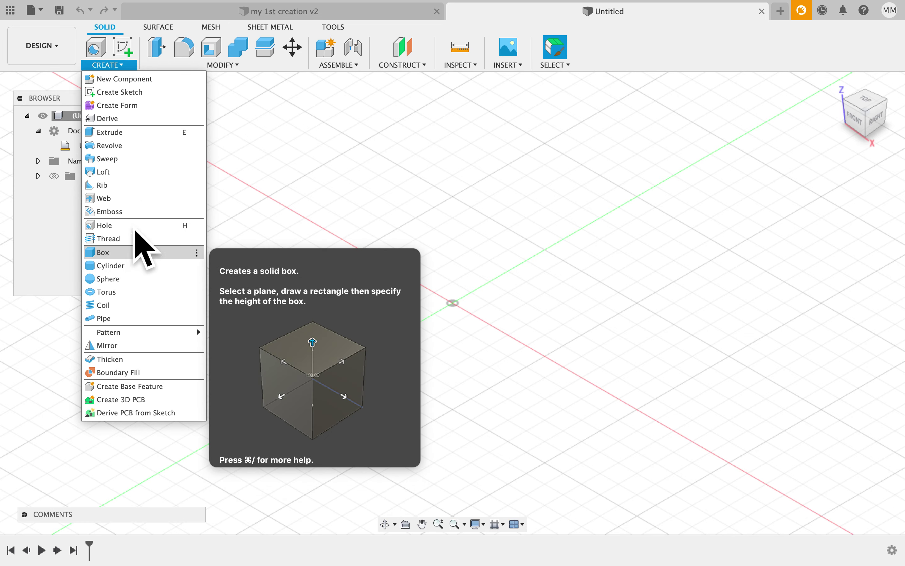
left_click(230, 65)
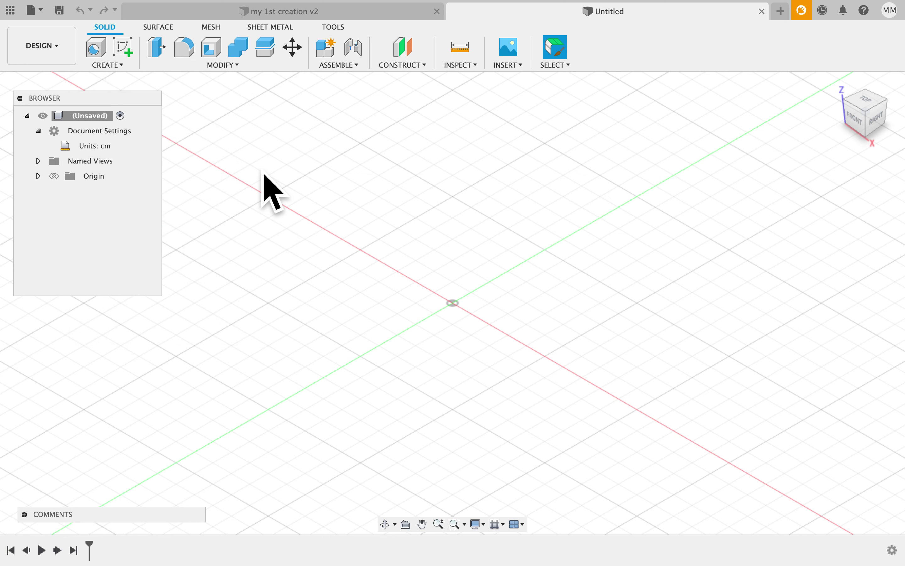
Step: Start a box on the horizontal ground plane and draw its 5 × 5 cm base with one corner at the origin
left_click(117, 66)
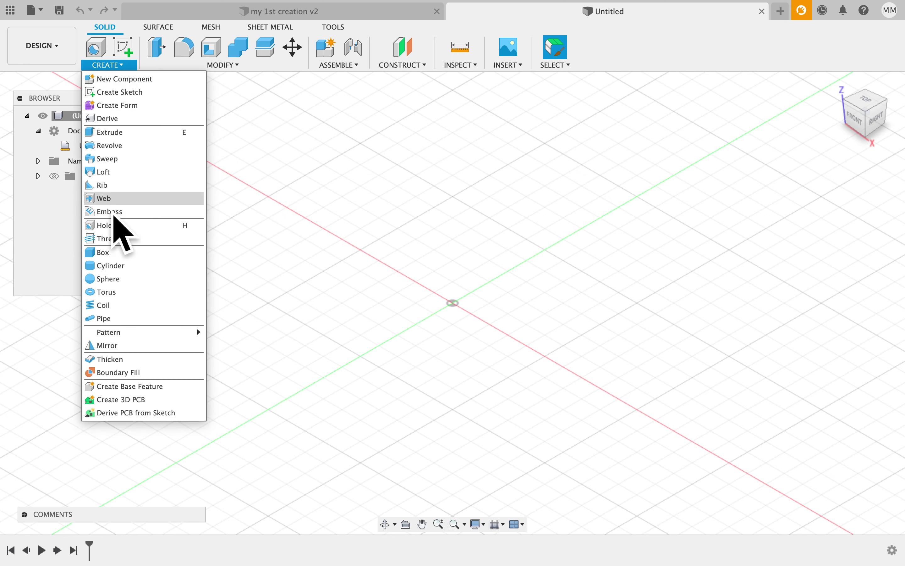
left_click(119, 257)
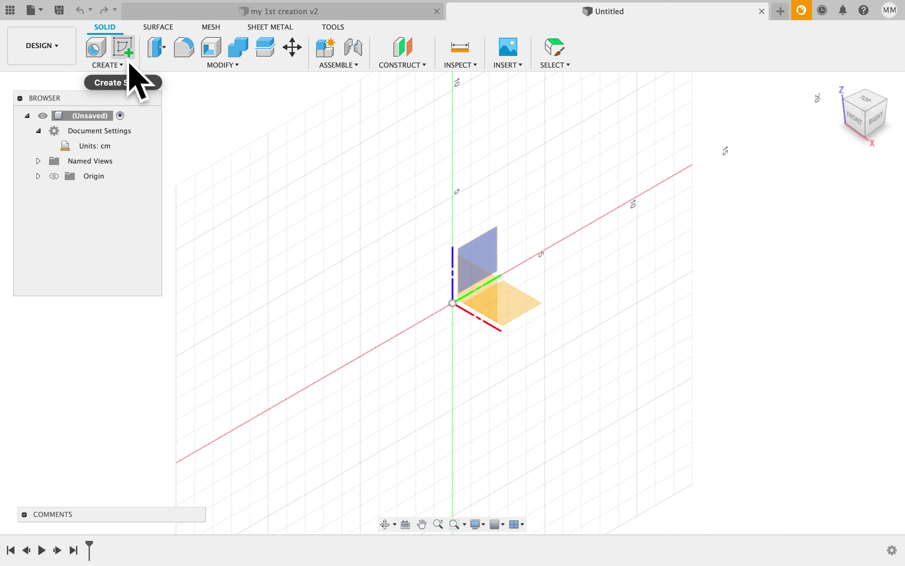
left_click(119, 66)
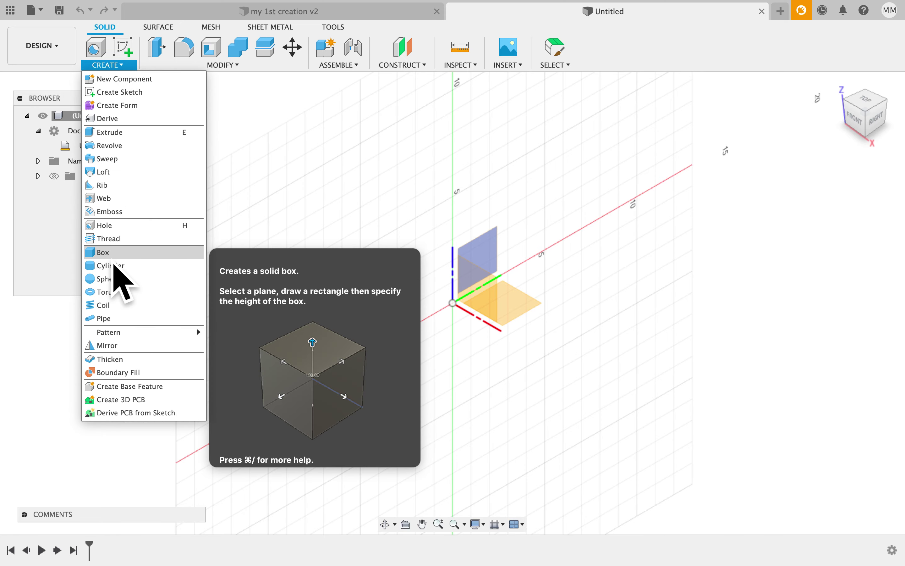
left_click(113, 256)
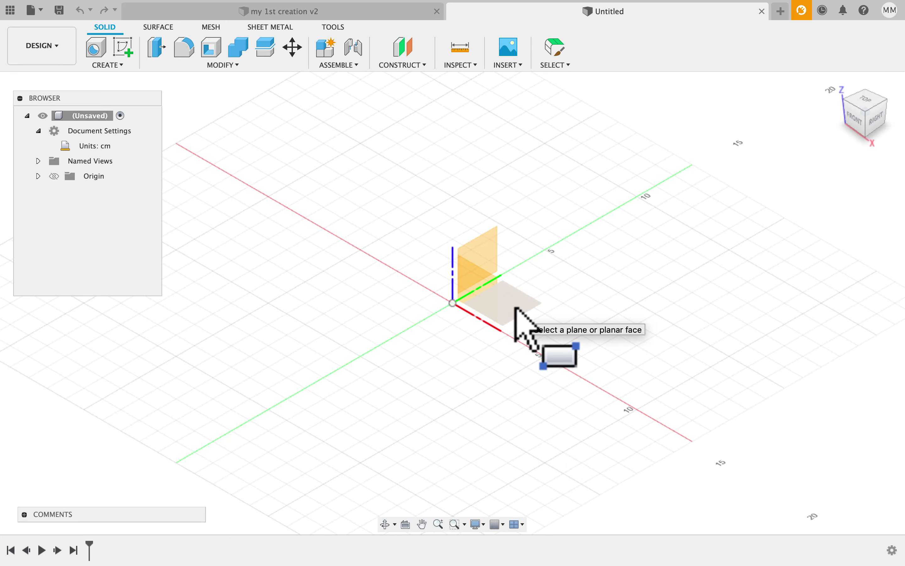
left_click(516, 309)
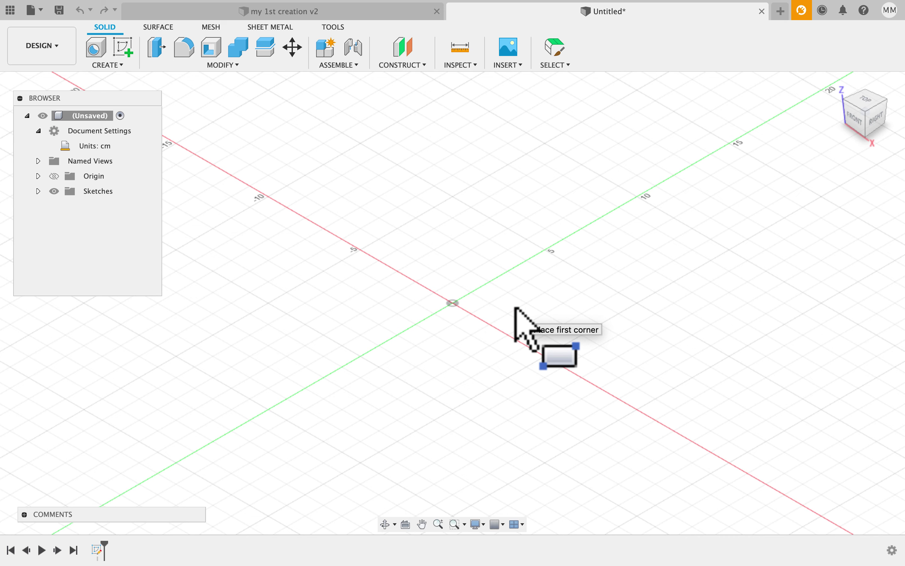
left_click(453, 302)
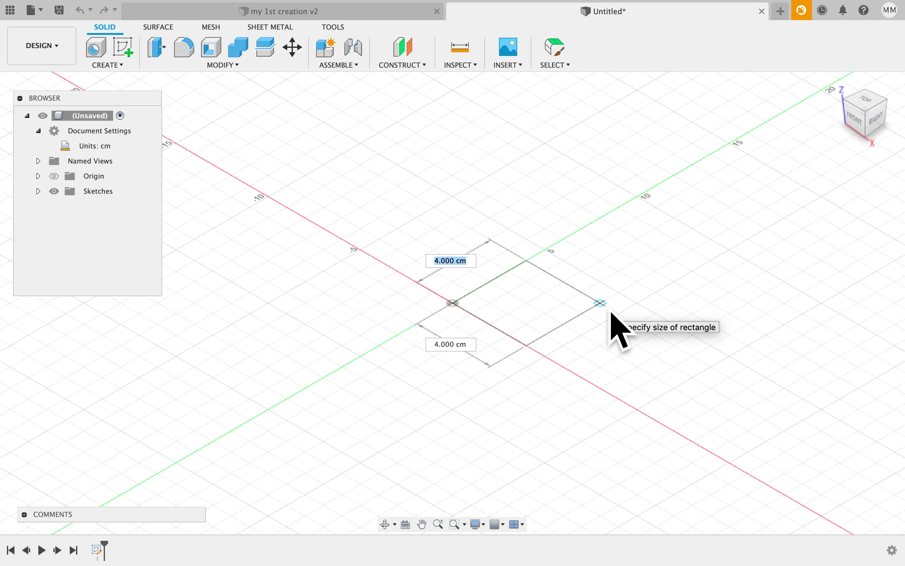
left_click(649, 313)
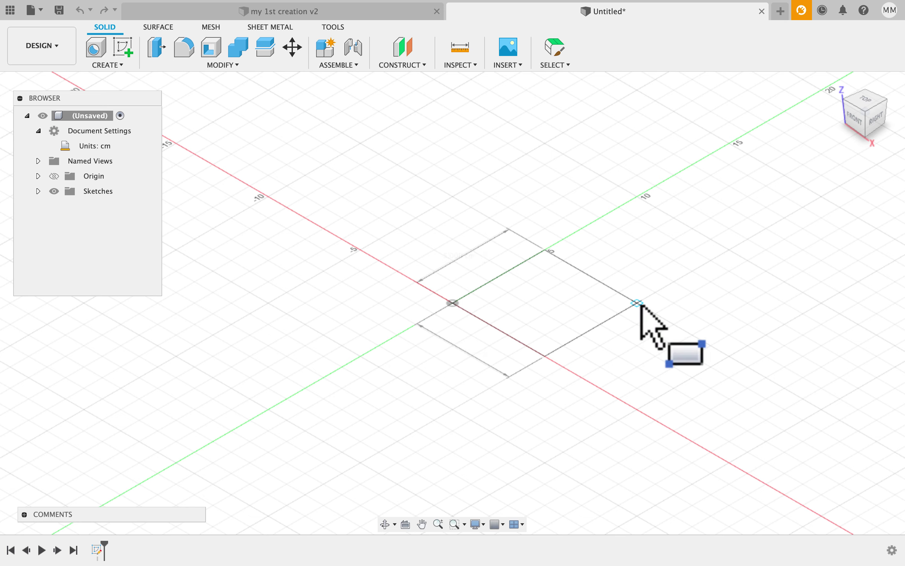
Step: Stretch the box preview freehand to about 2.5 cm high and about 4.96 cm long
left_click_drag(706, 103, 744, 133)
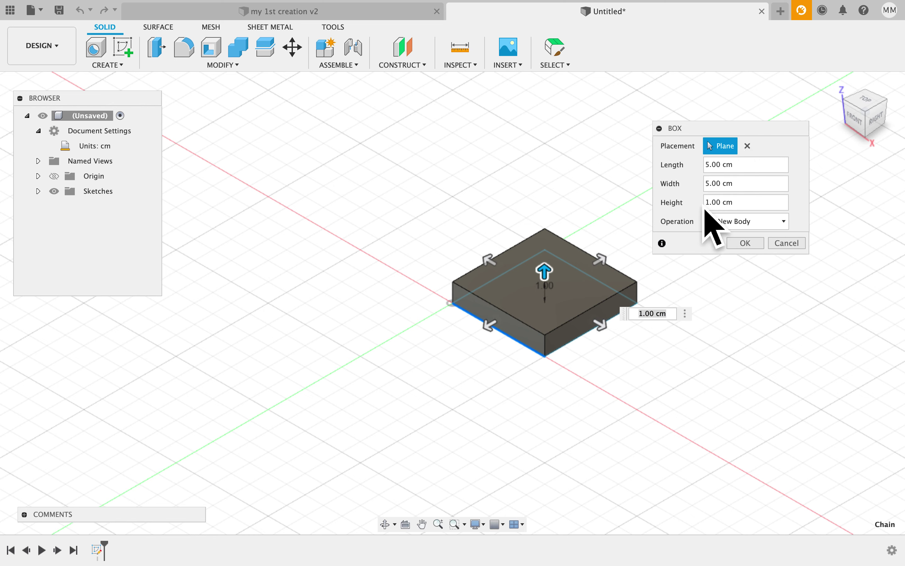
left_click_drag(717, 151, 734, 137)
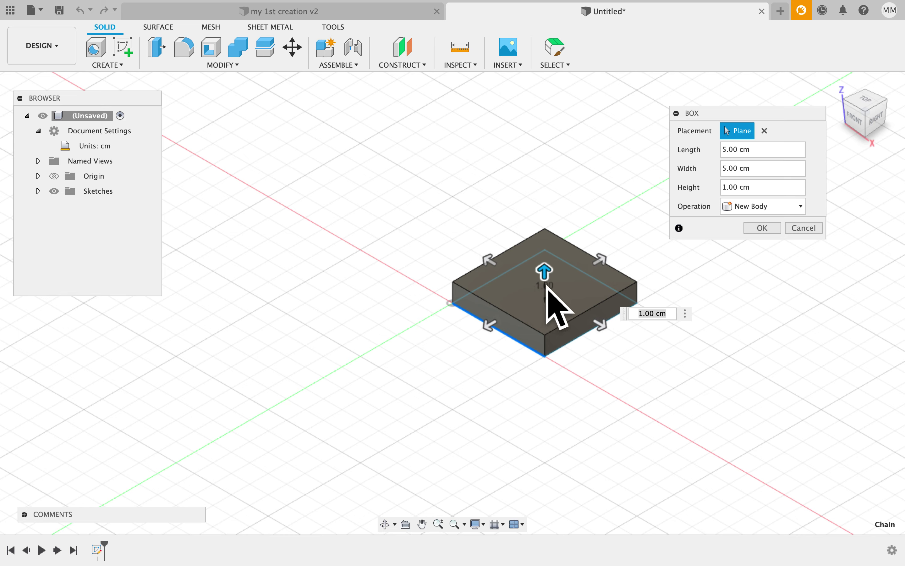
left_click_drag(547, 288, 553, 262)
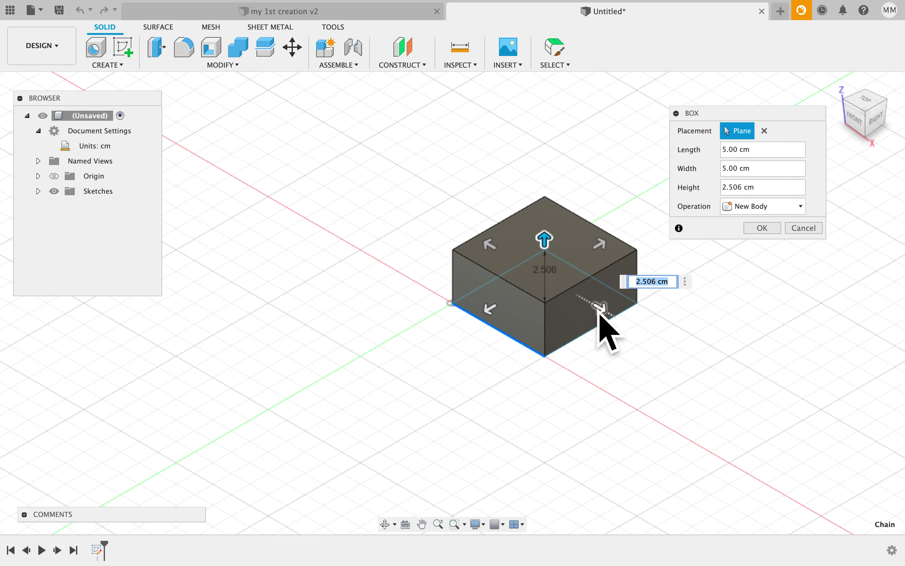
mouse_move(598, 324)
left_mouse_down()
mouse_move(632, 348)
mouse_move(601, 326)
left_mouse_up()
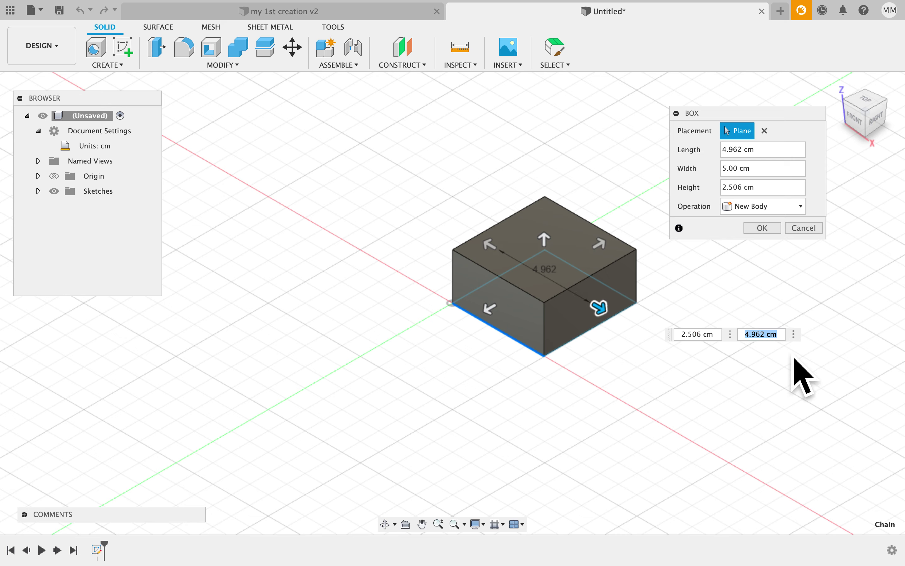
Step: Set the box's length and height to 5 cm and create it as a new body
double_click(773, 334)
type("5")
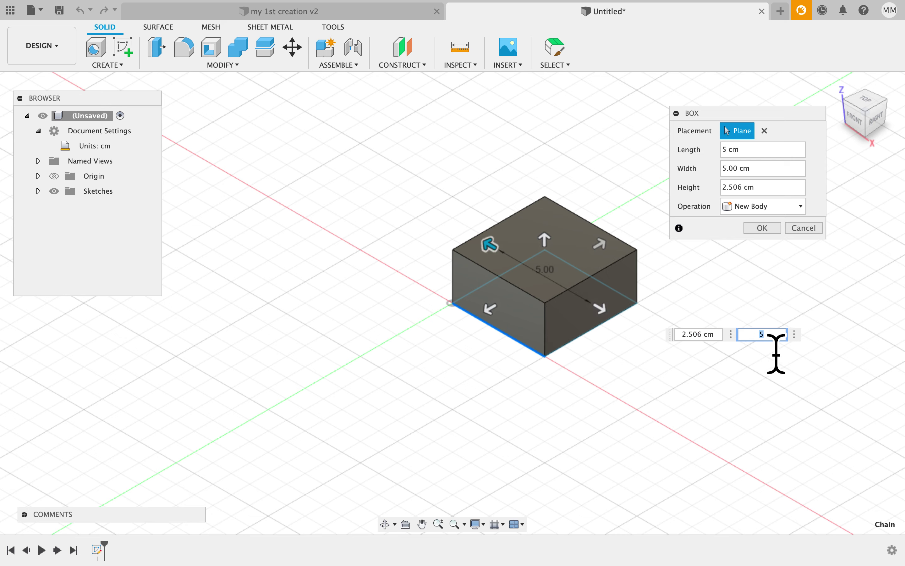
left_click(756, 189)
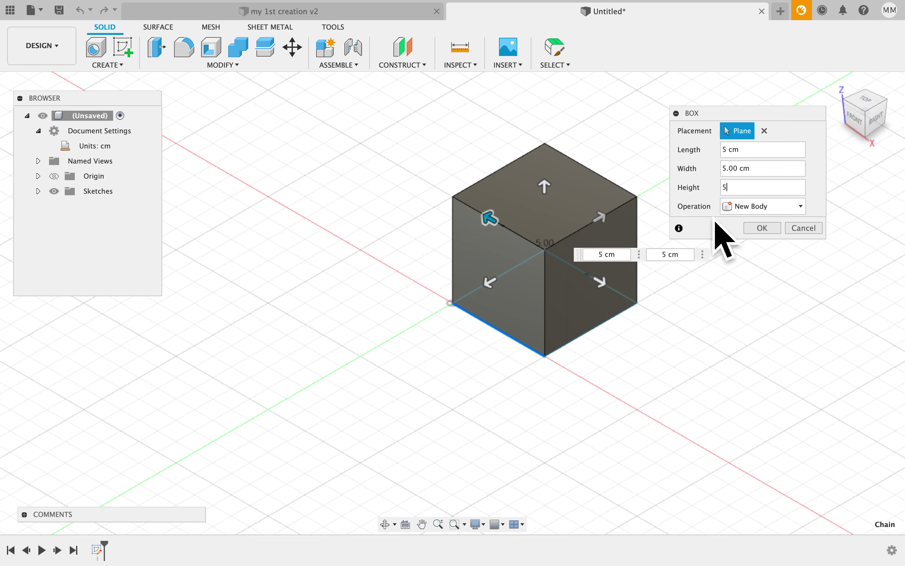
left_click(736, 207)
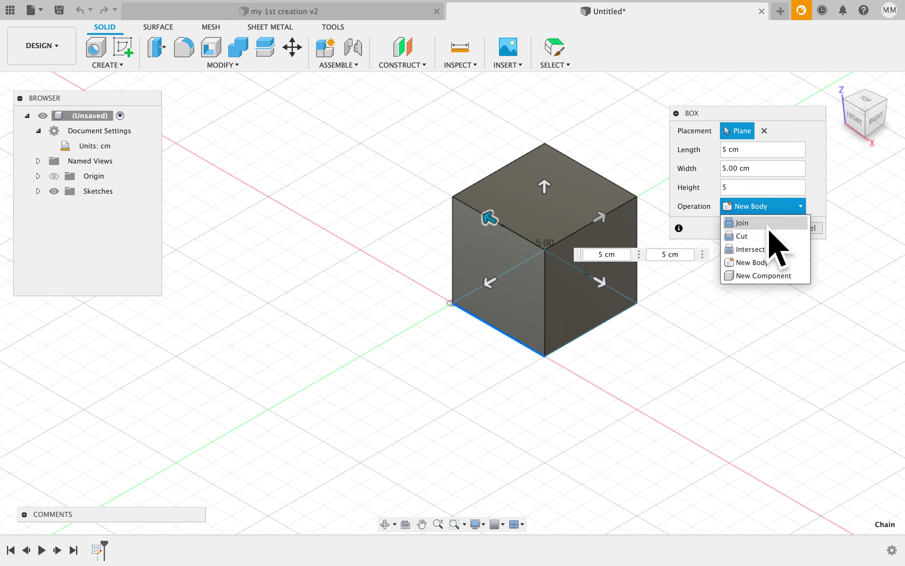
left_click(768, 266)
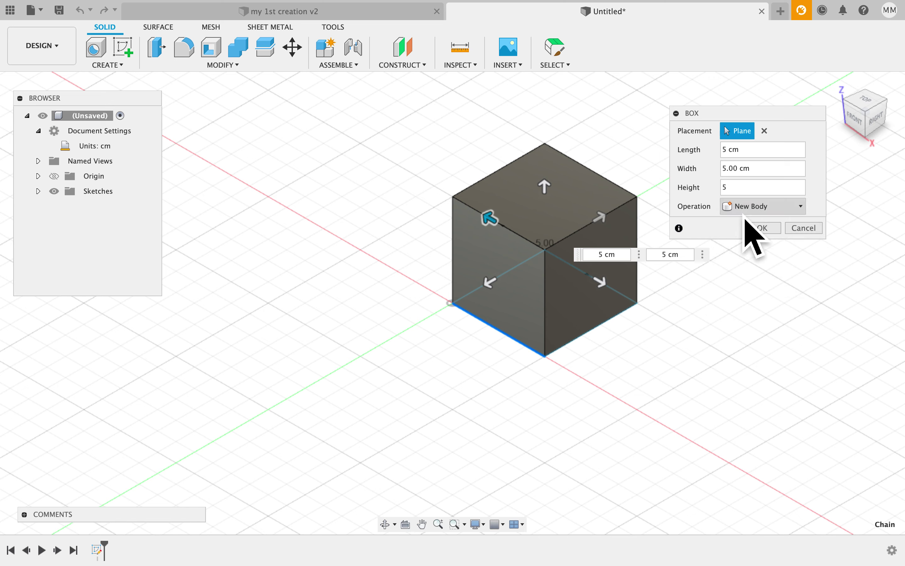
left_click(770, 231)
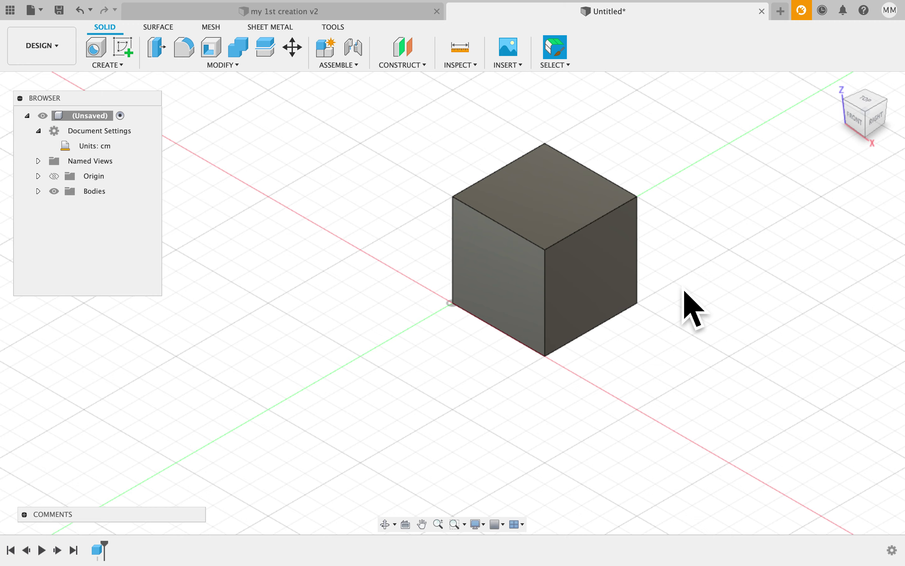
scroll(692, 307, "down", 3)
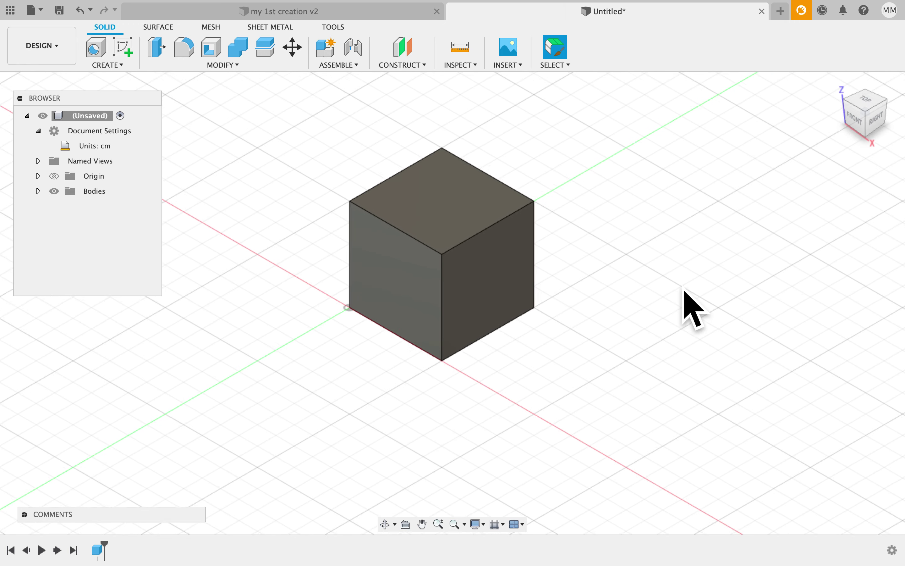
Step: Examine the cube from the front, from above the front edge and from several orbited angles, ending in the home view
scroll(692, 307, "up", 3)
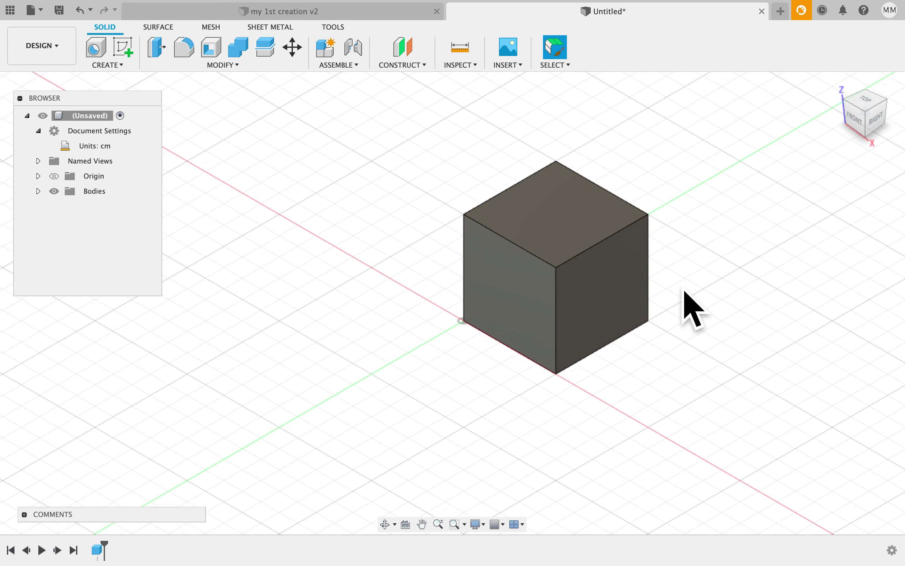
scroll(692, 310, "left", 3)
scroll(692, 310, "right", 4)
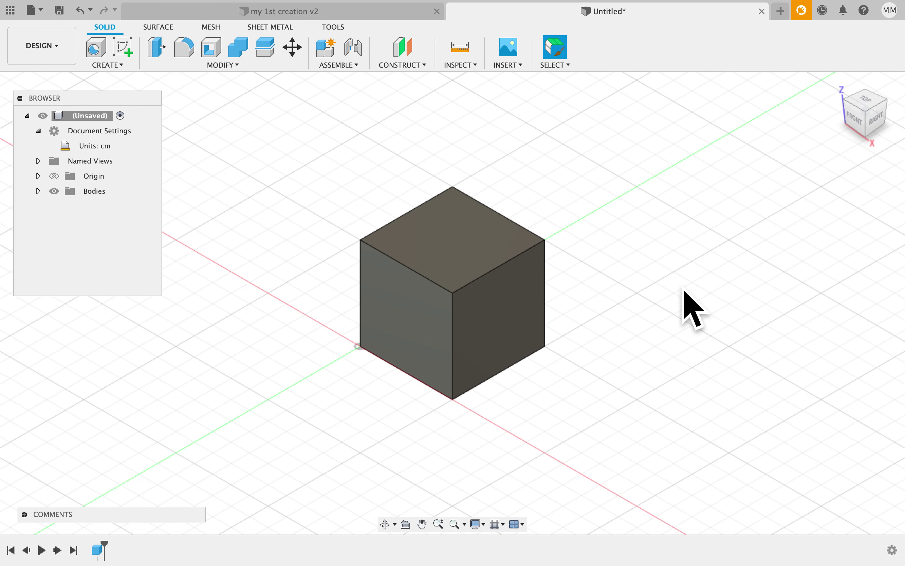
scroll(692, 310, "down", 1)
scroll(692, 310, "up", 2)
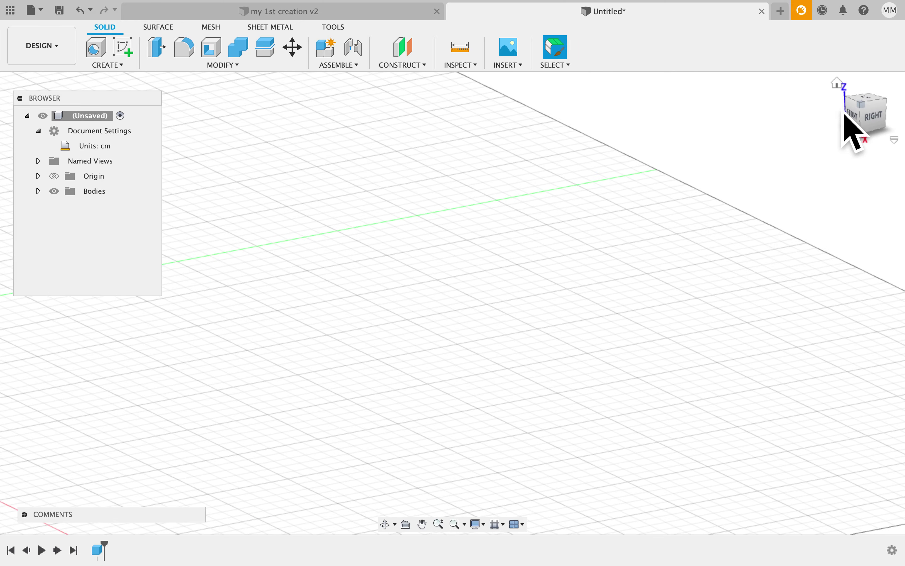
left_click(840, 85)
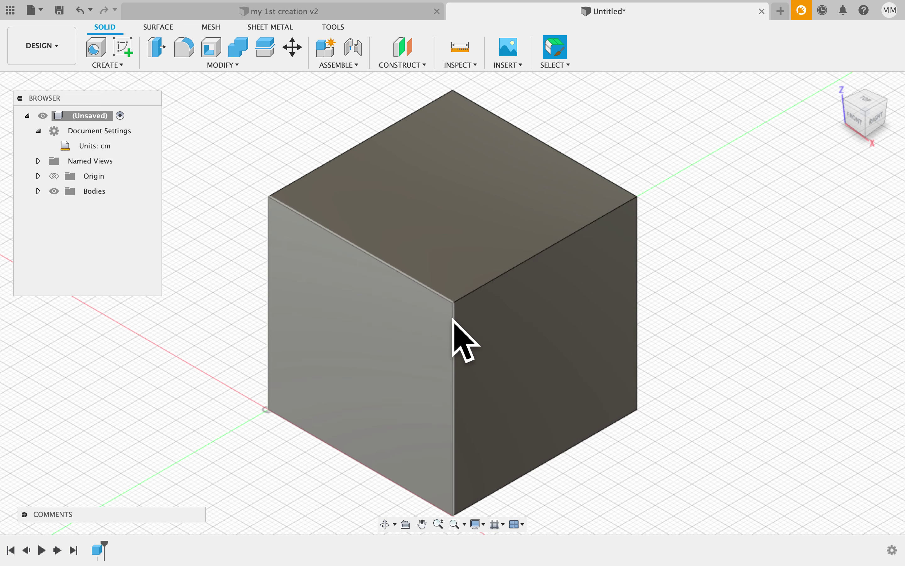
left_click(867, 132)
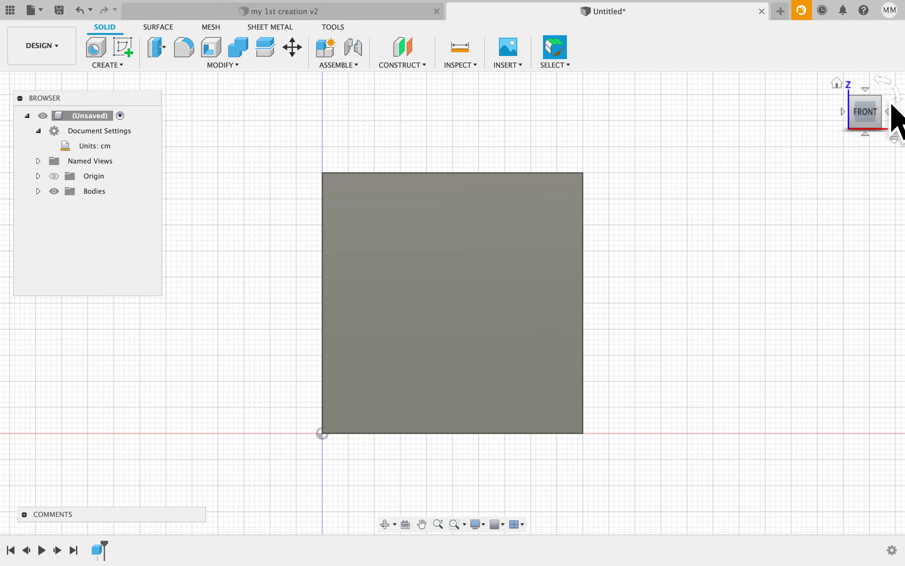
left_click(886, 110)
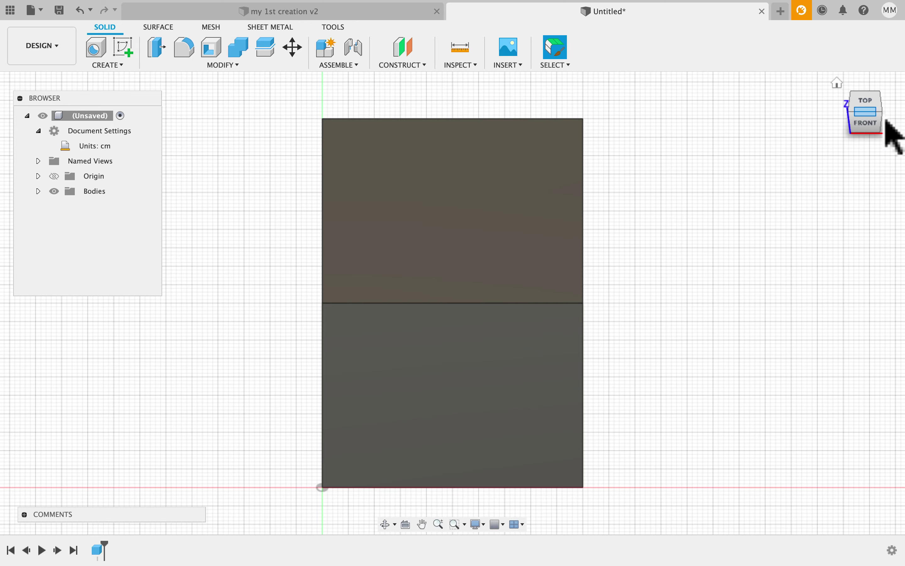
mouse_move(892, 136)
left_mouse_down()
mouse_move(879, 150)
mouse_move(838, 124)
mouse_move(29, 131)
mouse_move(894, 138)
left_mouse_up()
scroll(688, 290, "up", 10, "shift")
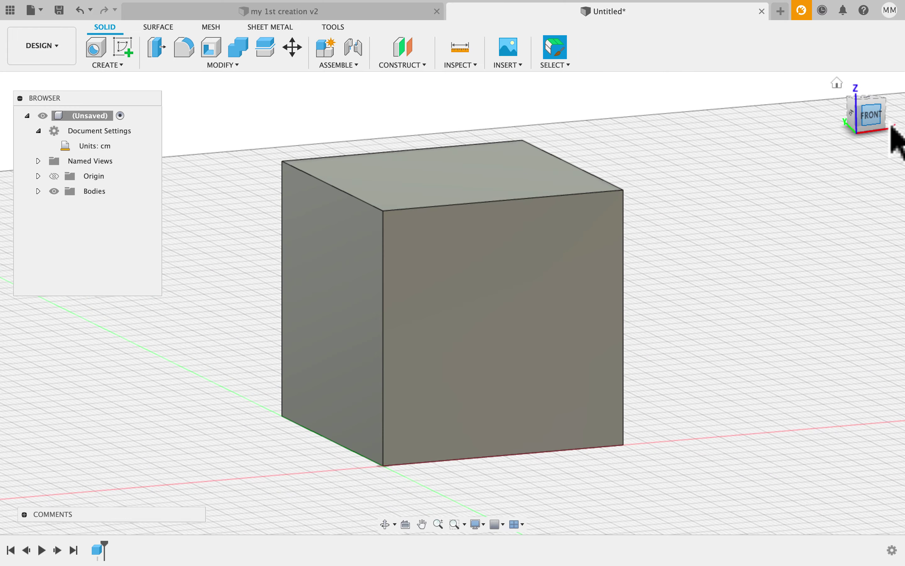
mouse_move(872, 120)
left_mouse_down()
mouse_move(823, 142)
mouse_move(805, 168)
mouse_move(767, 180)
mouse_move(823, 157)
mouse_move(861, 172)
mouse_move(898, 143)
left_mouse_up()
left_click(854, 98)
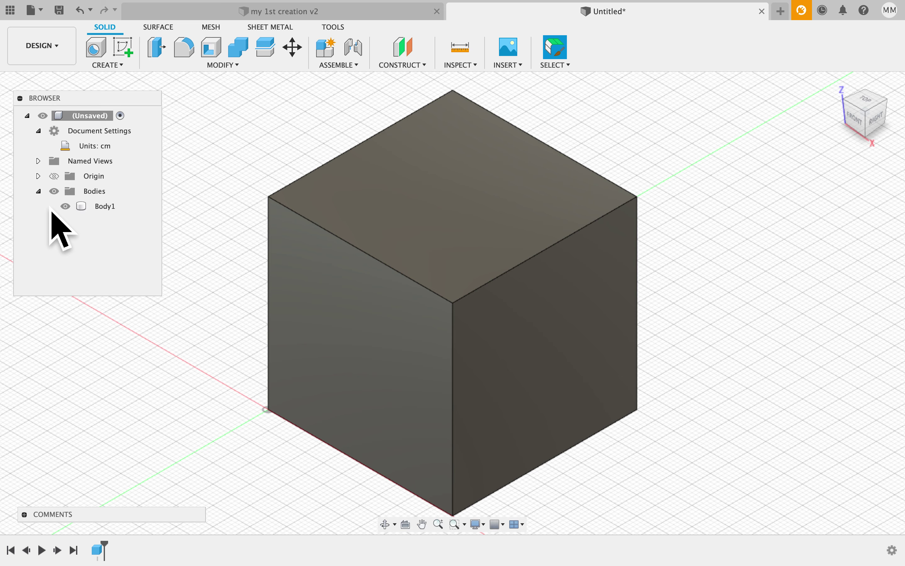
Step: Rename the cube's body as bottom
left_click(104, 207)
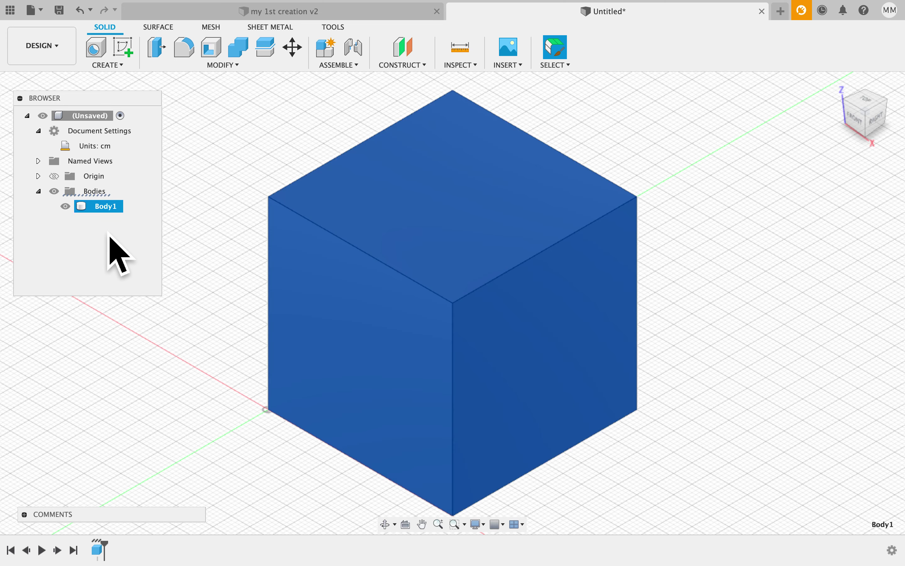
double_click(106, 207)
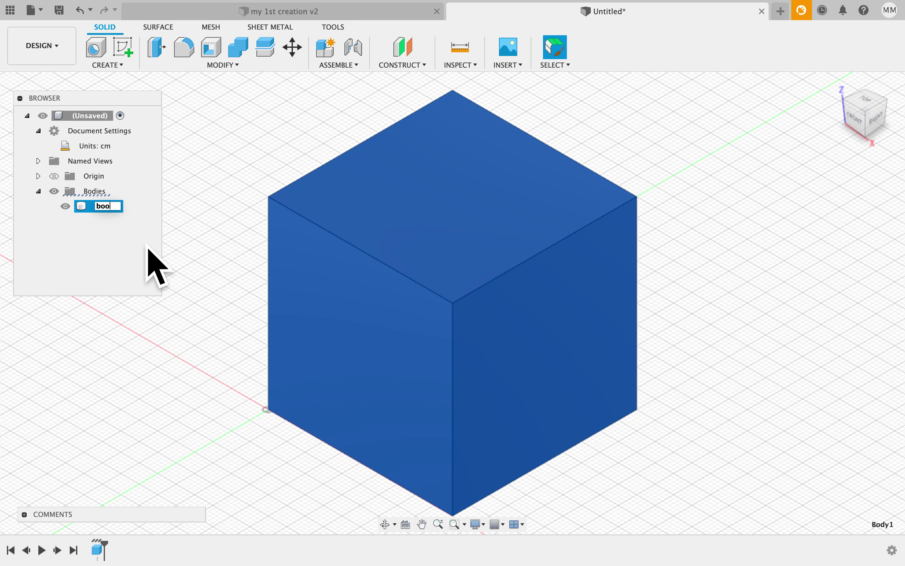
type("bottom")
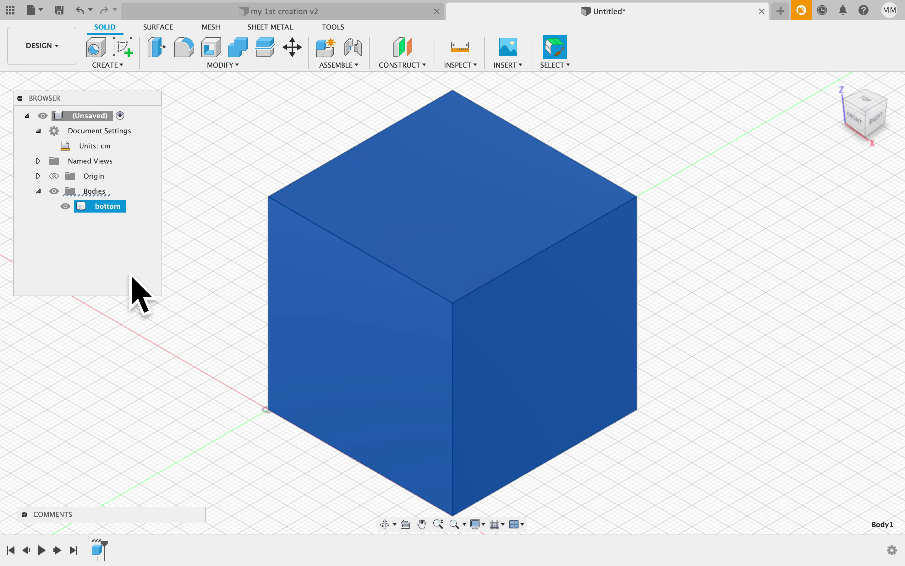
left_click(181, 353)
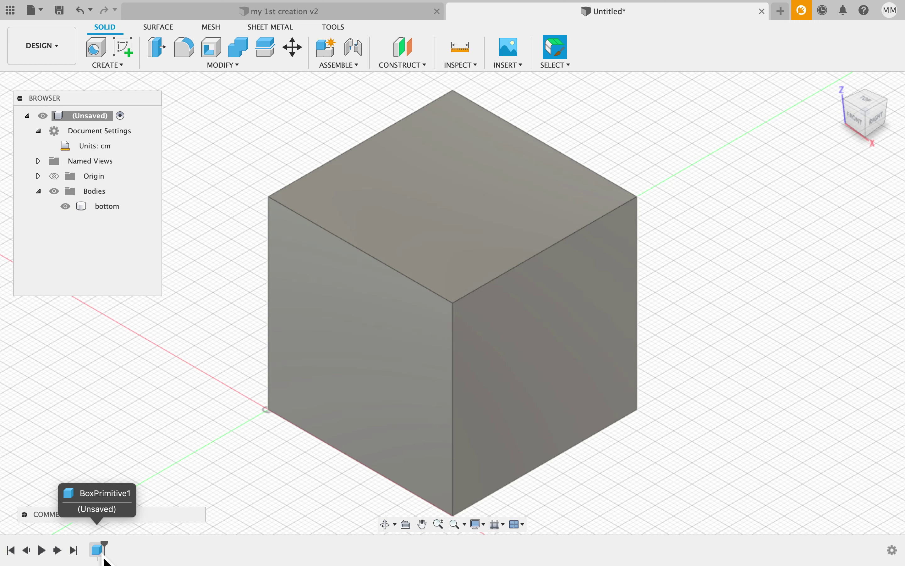
Step: Edit the cube's box feature and shrink its width freehand to about 2.18 cm
double_click(98, 549)
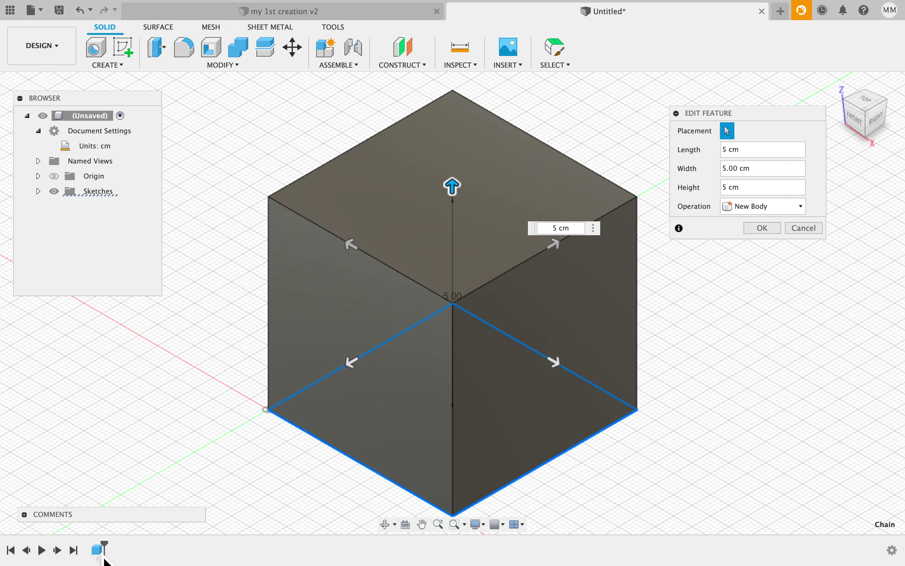
left_click_drag(553, 245, 460, 320)
left_click(762, 228)
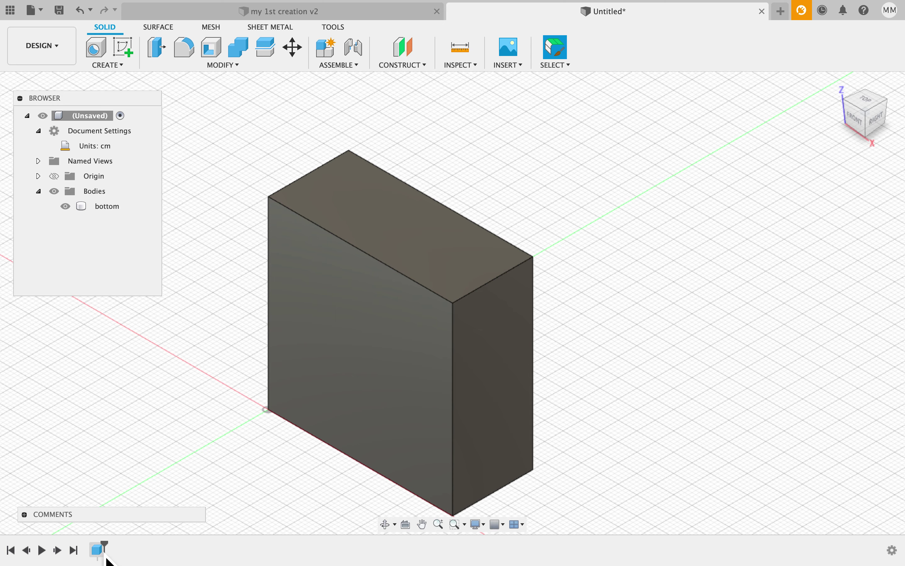
Step: Edit the box feature again and set its width to 5 cm
double_click(99, 549)
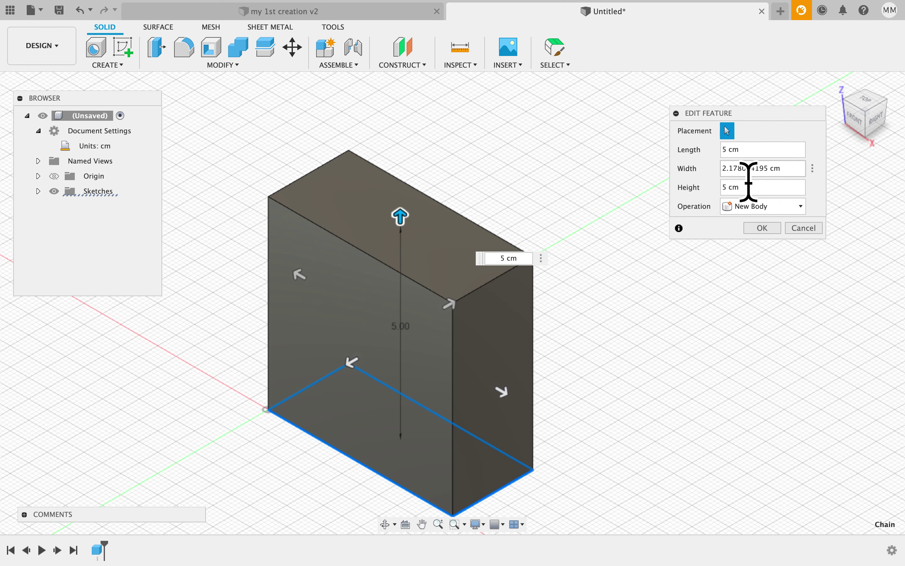
left_click(750, 171)
type("5")
key("Return")
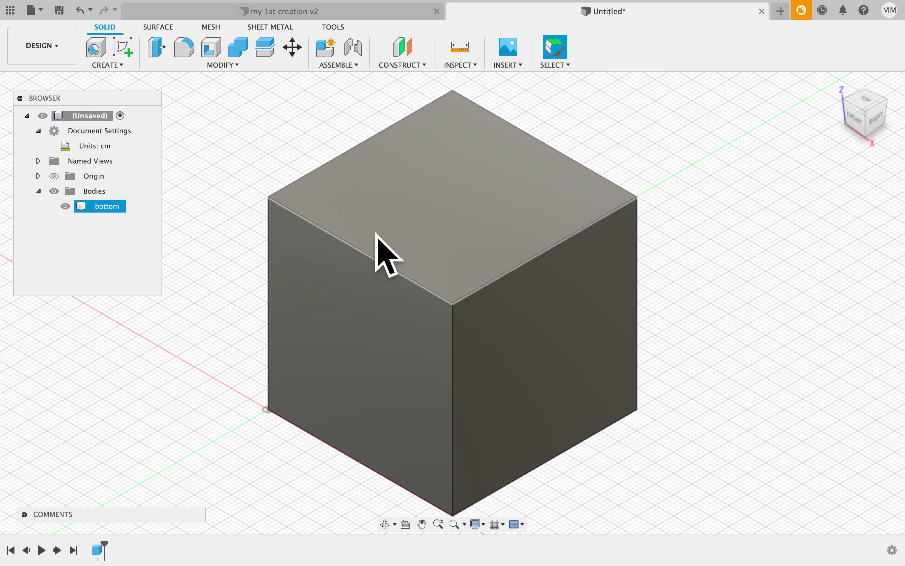
Step: Start a second box on the cube's top face and draw its 4 × 4 cm base centred on that face
left_click(119, 66)
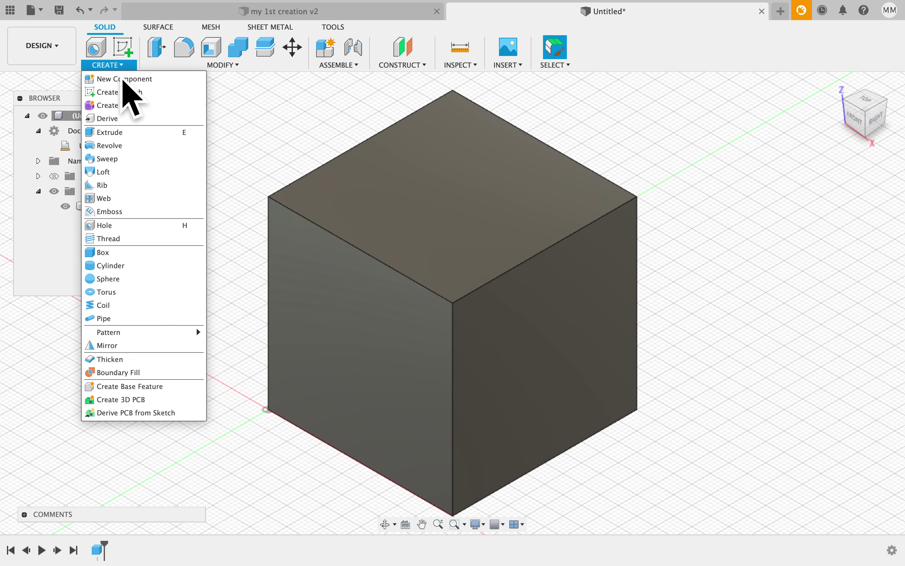
left_click(142, 253)
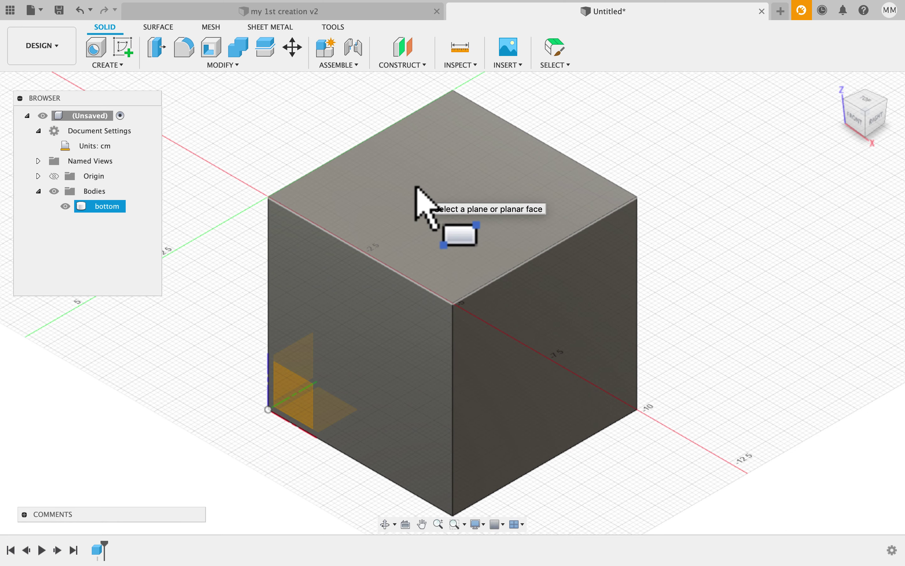
left_click(457, 202)
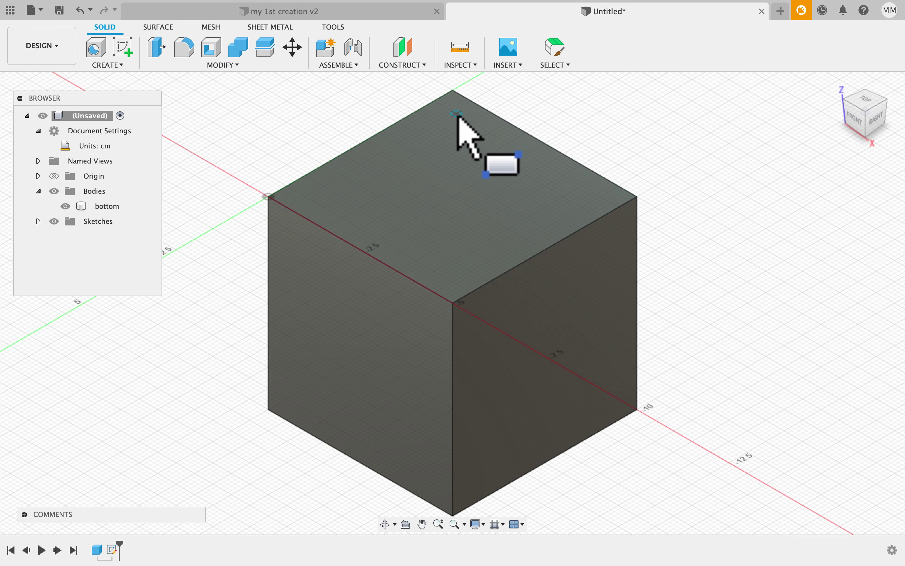
left_click(876, 108)
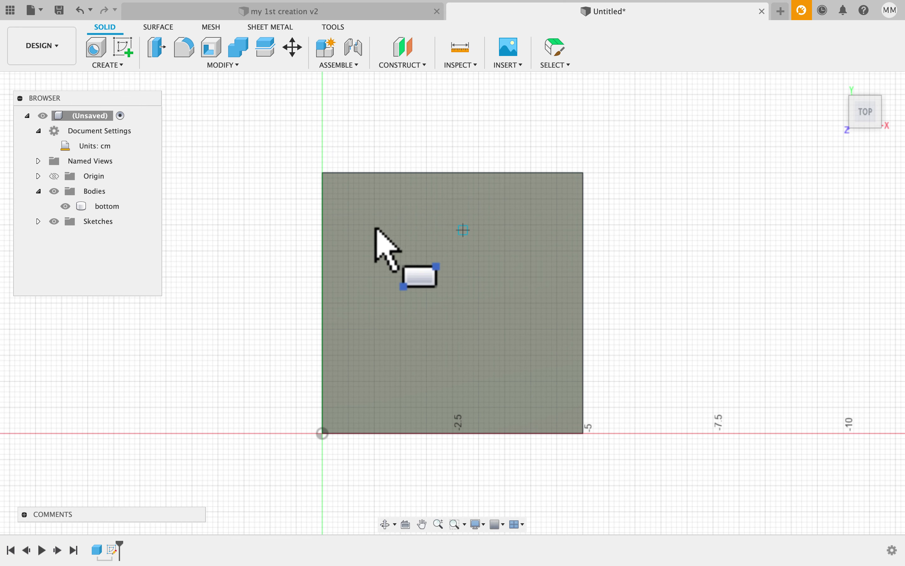
left_click(348, 199)
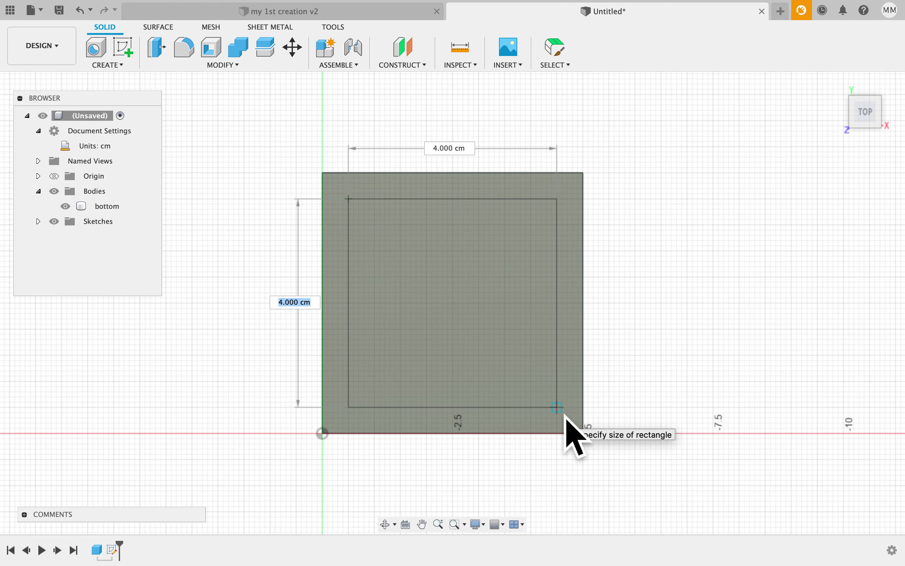
left_click(565, 415)
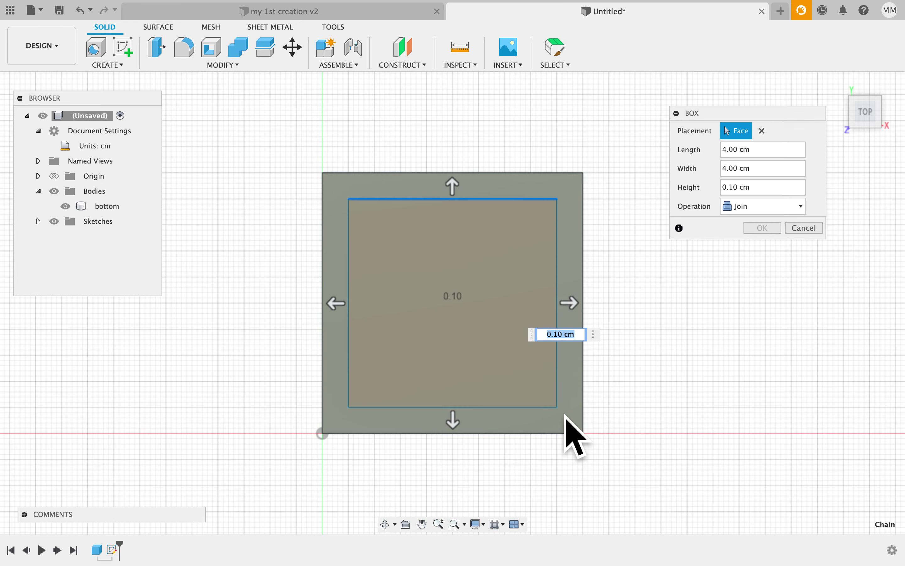
Step: Pull the second box upward from the cube's top face and set its height to 4 cm
left_click(849, 93)
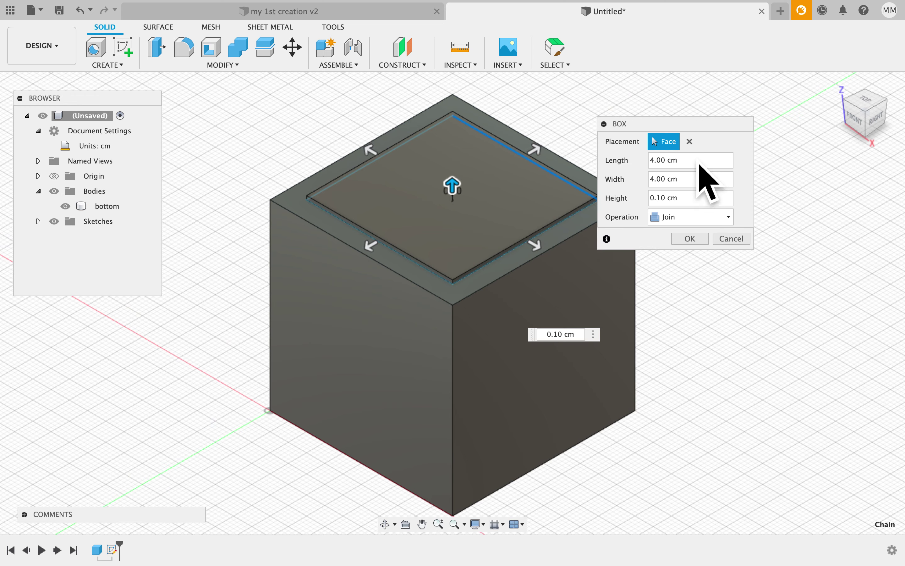
left_click_drag(453, 187, 464, 105)
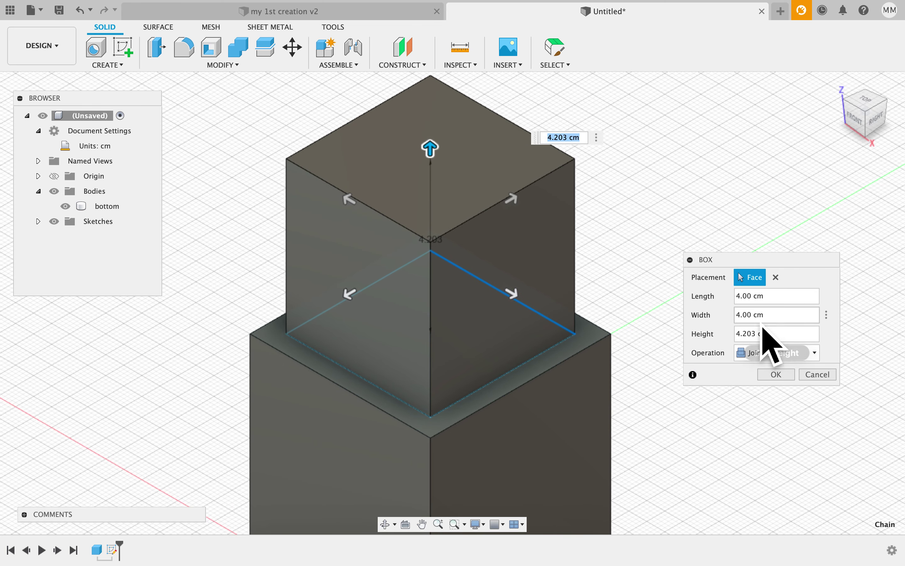
left_click(776, 297)
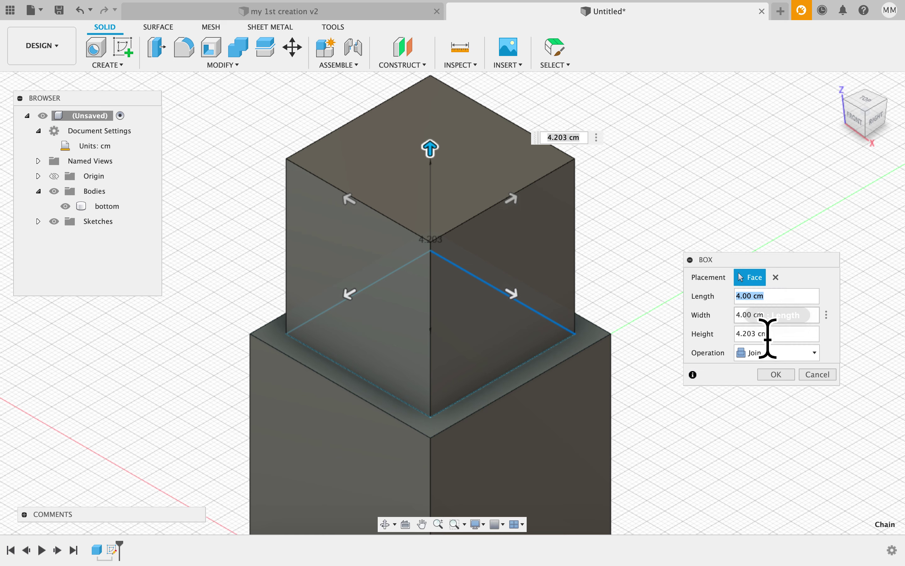
left_click(750, 334)
key("Tab")
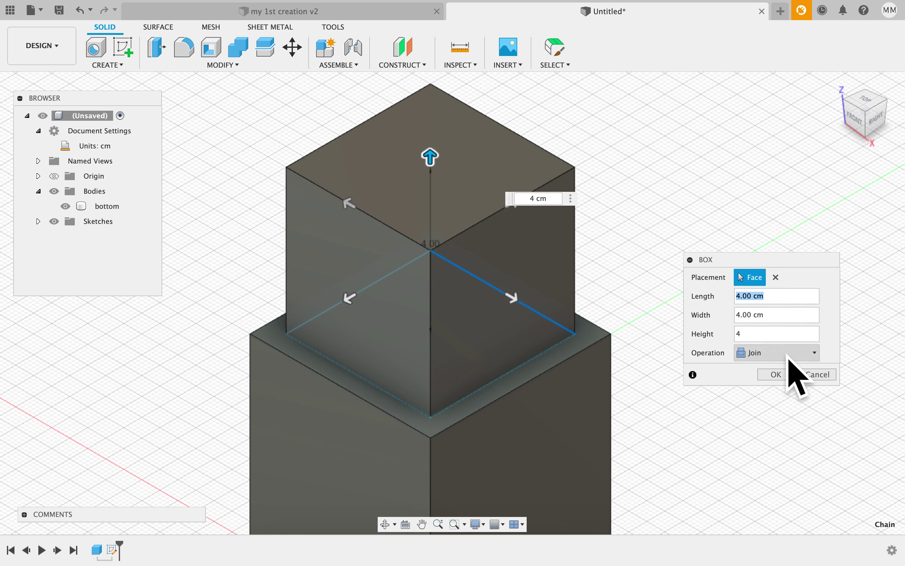
Step: Set the second box's operation to New Body and create it
left_click_drag(787, 275, 753, 167)
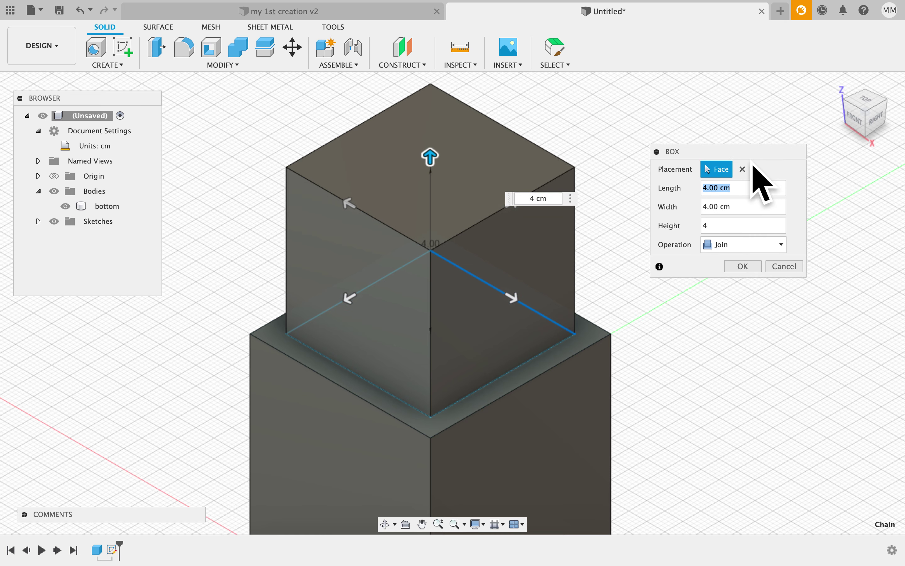
left_click(739, 249)
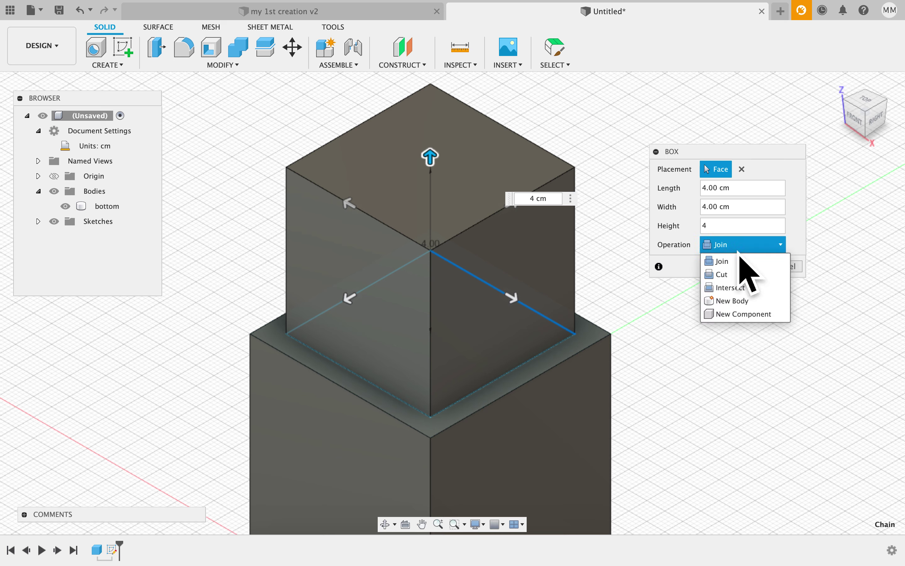
left_click(750, 305)
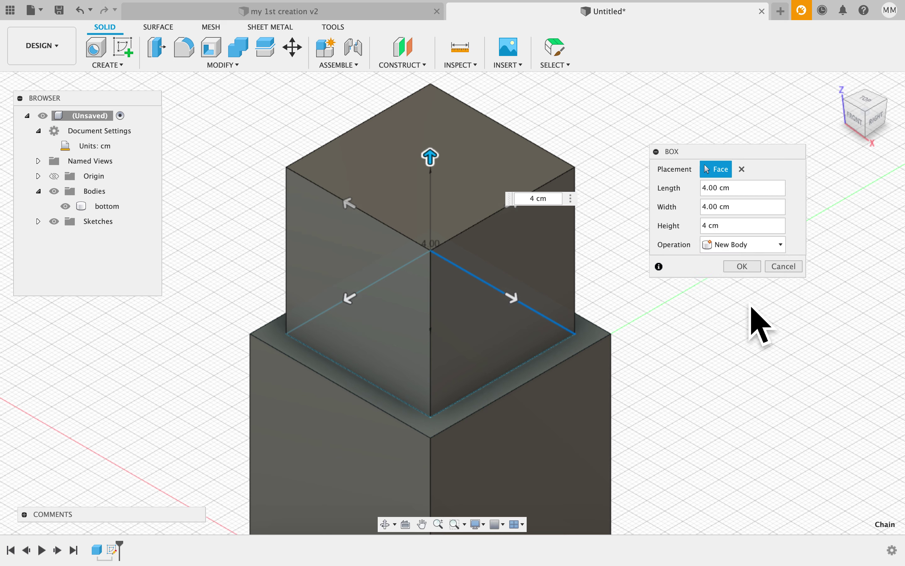
left_click(744, 267)
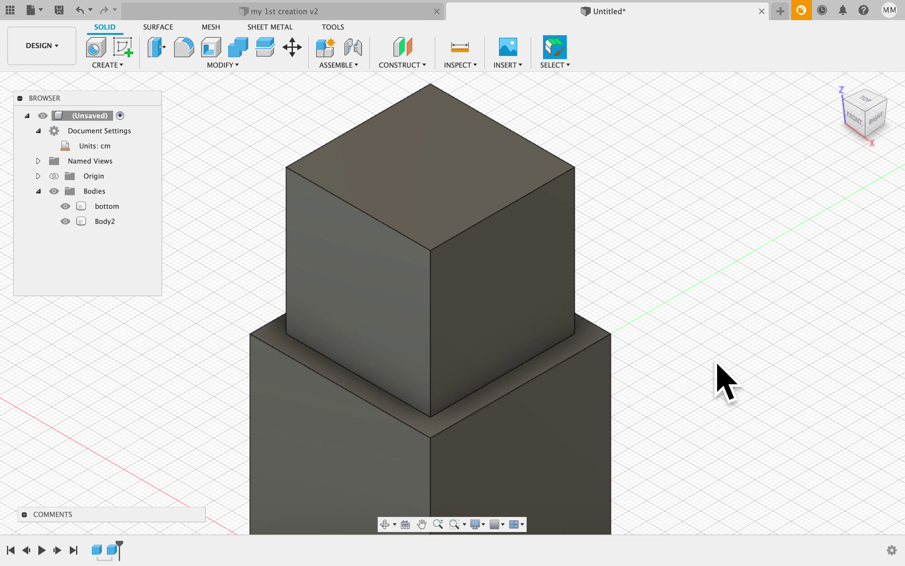
Step: Rename the upper cube's body as top
scroll(717, 371, "up", 3)
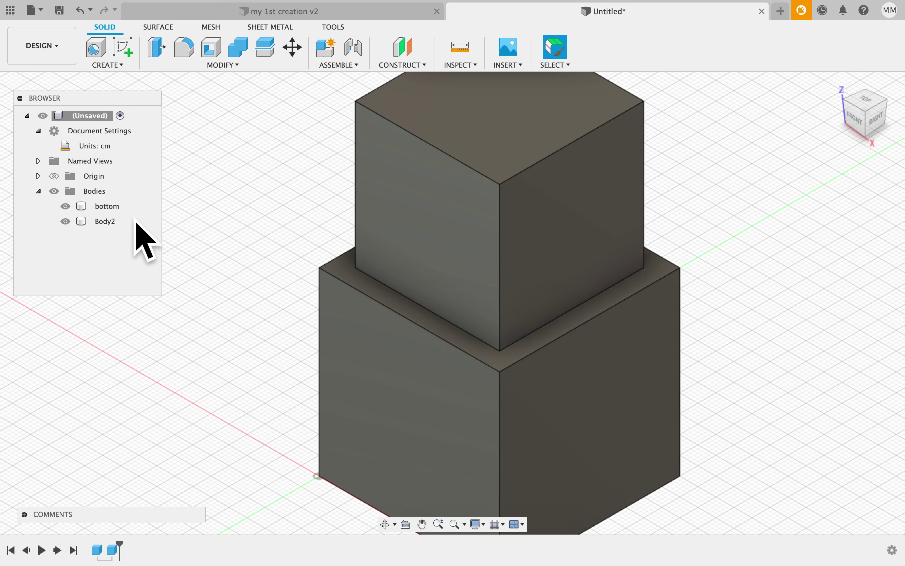
left_click(119, 207)
left_click(118, 224)
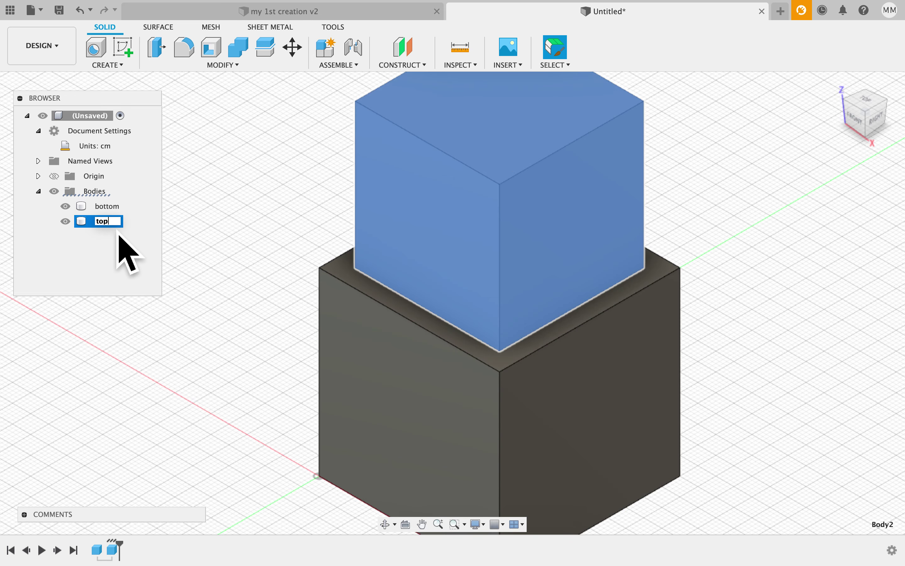
key("Return")
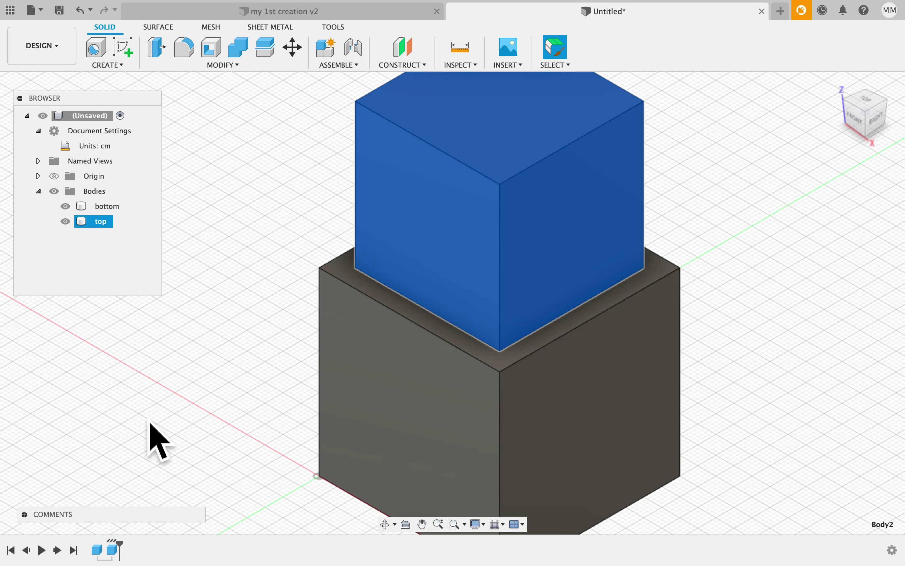
left_click(148, 393)
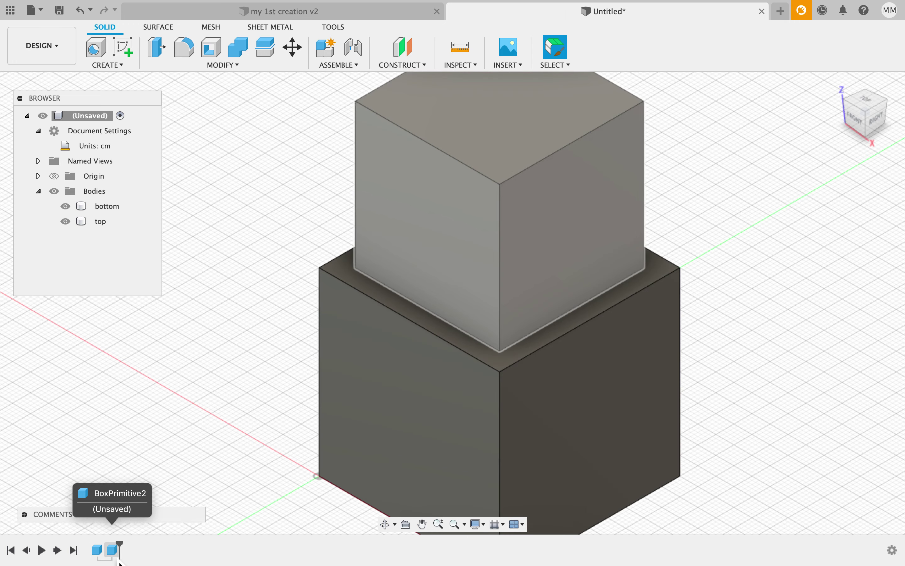
middle_click_drag(260, 355, 250, 404)
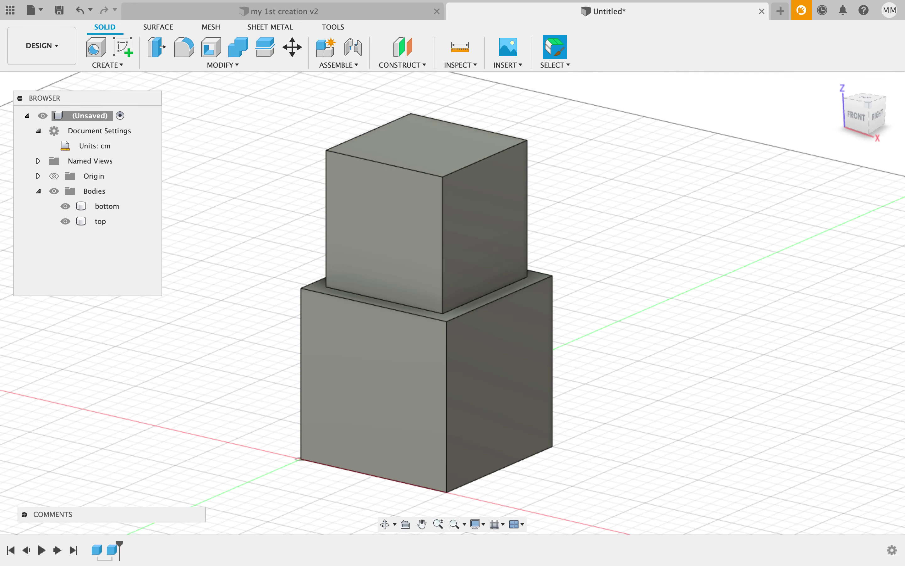
Step: Inspect the two stacked cubes from the side and from behind, and restore the home view
left_click(875, 116)
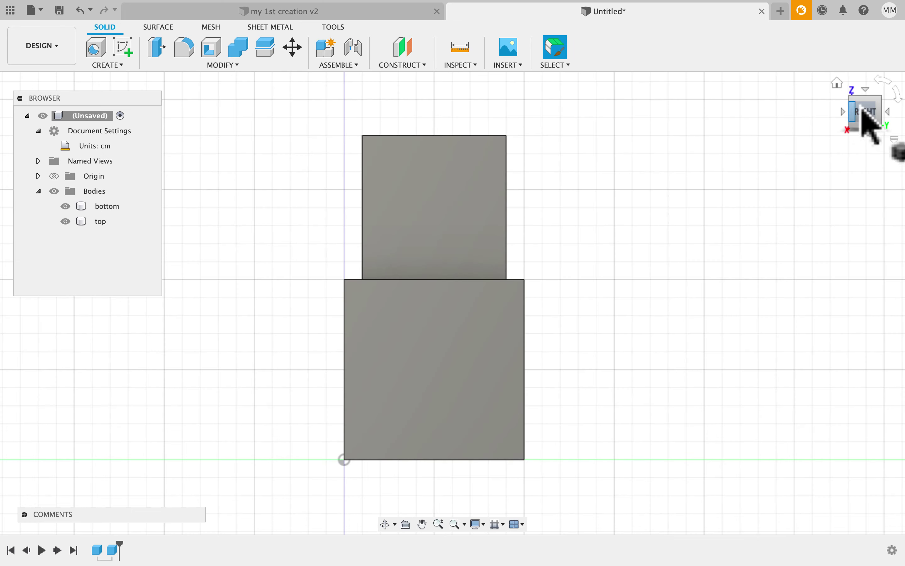
left_click(839, 83)
left_click_drag(889, 120, 748, 224)
scroll(748, 223, "down", 5)
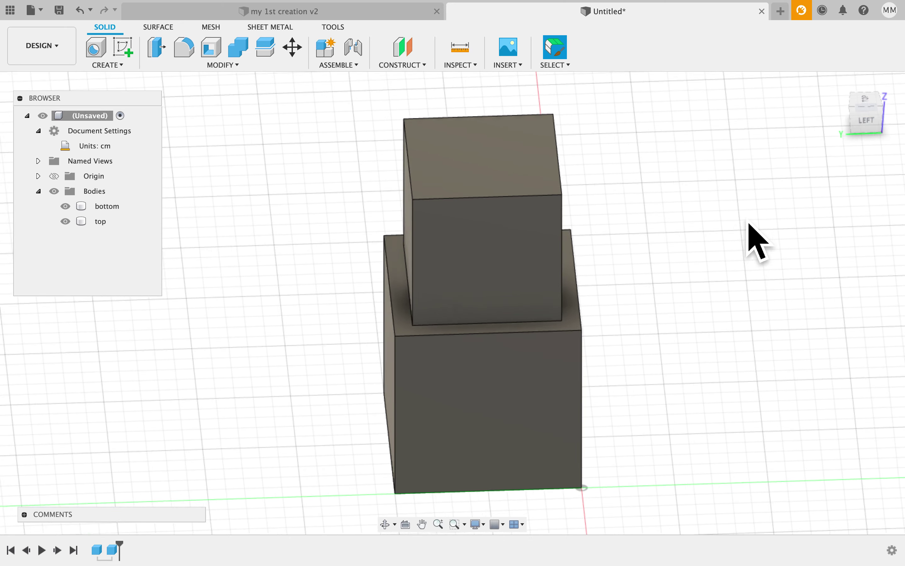
left_click(848, 96)
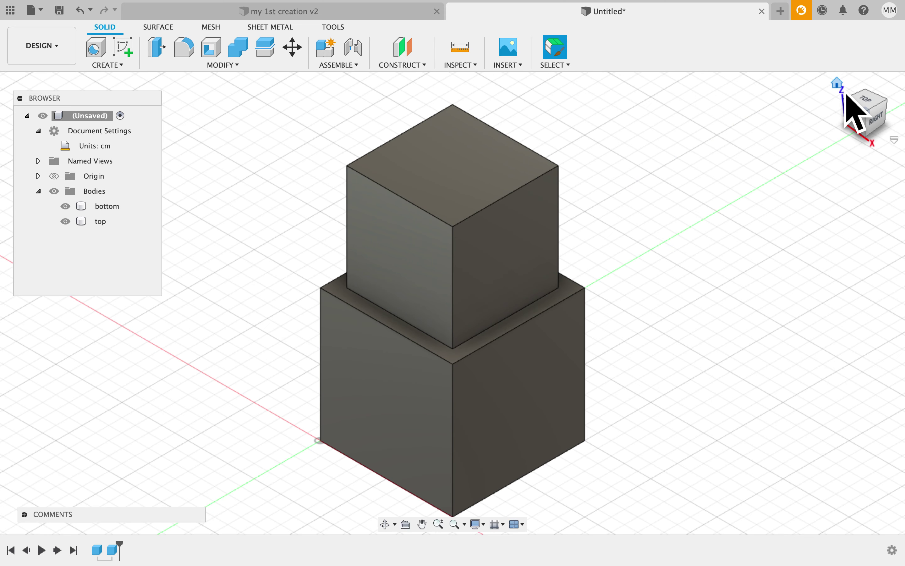
left_click(838, 84)
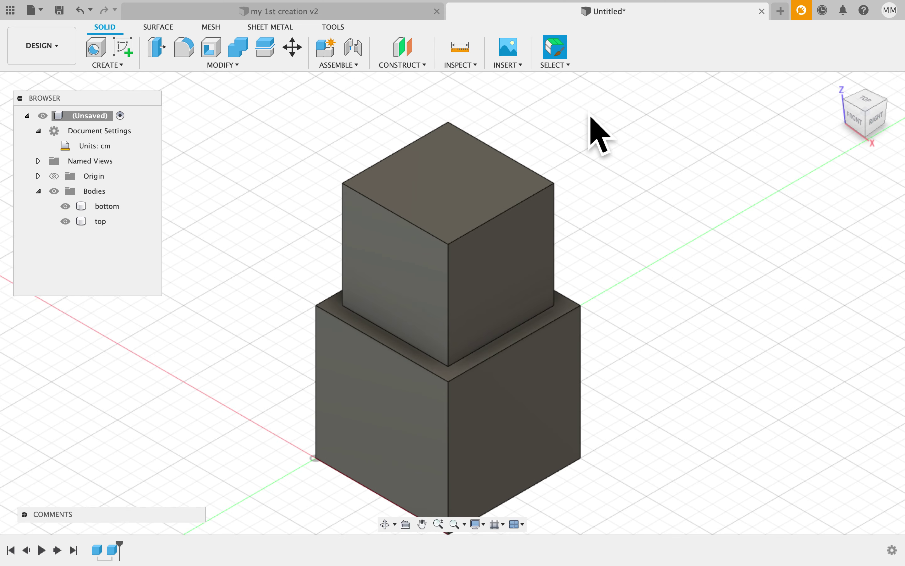
Step: Start a cylinder on the upper cube's top face and draw its 2 cm diameter base circle centred on that face
left_click(120, 65)
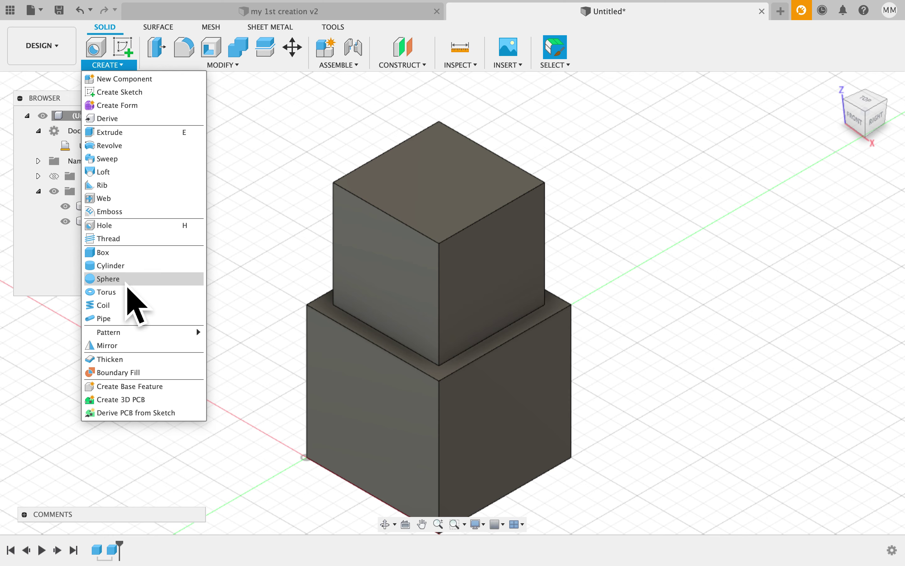
left_click(127, 275)
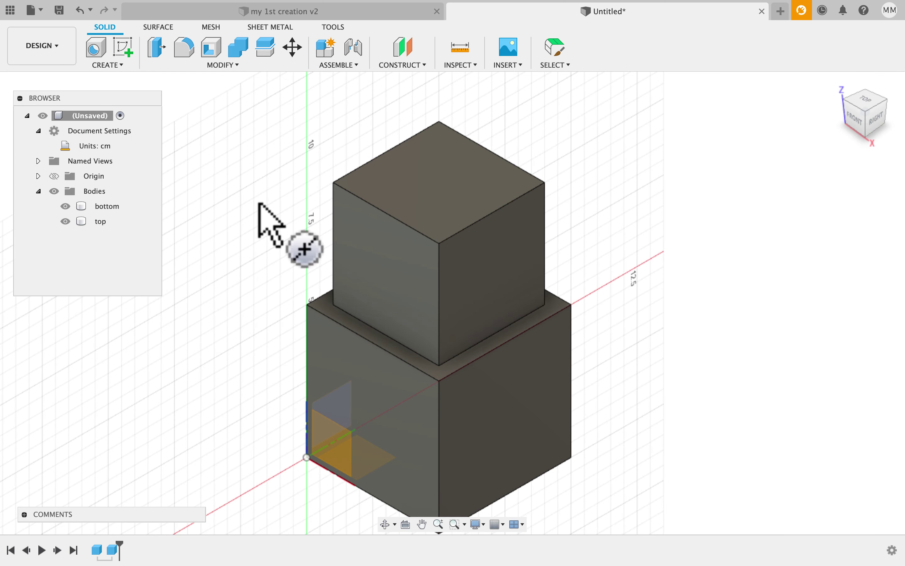
left_click(457, 179)
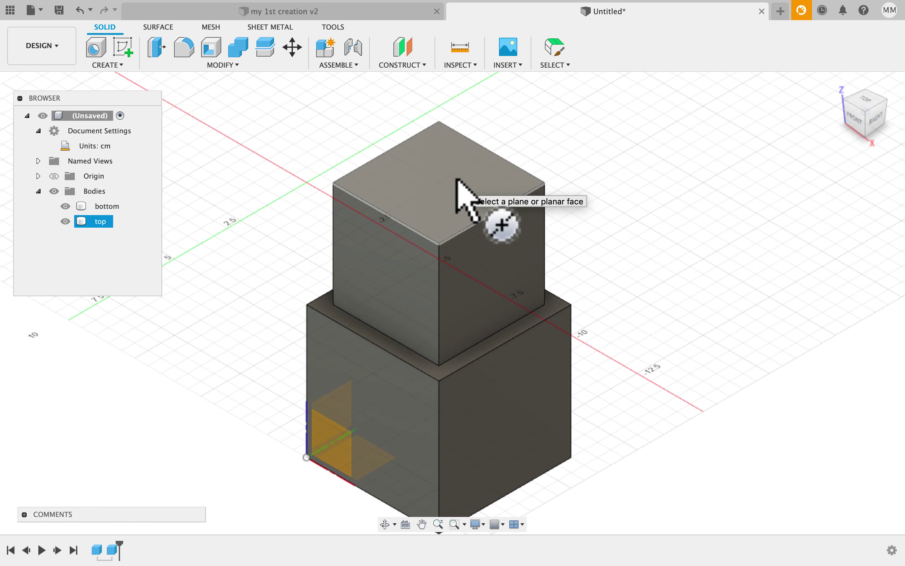
left_click(440, 188)
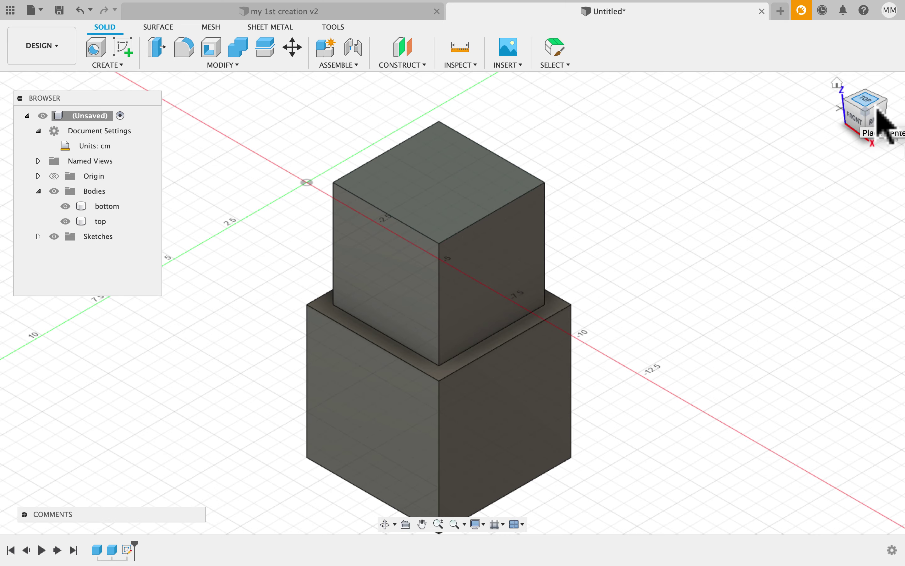
left_click(864, 107)
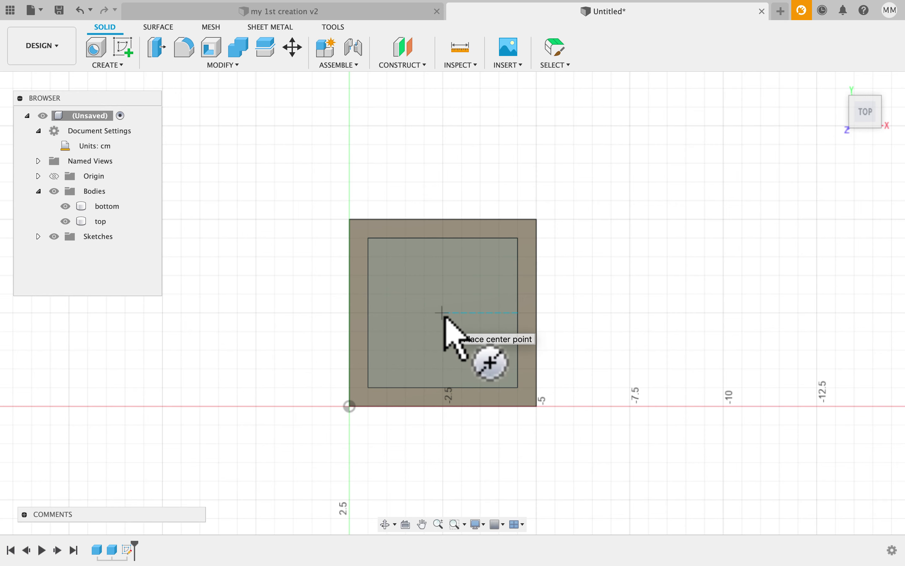
left_click(441, 312)
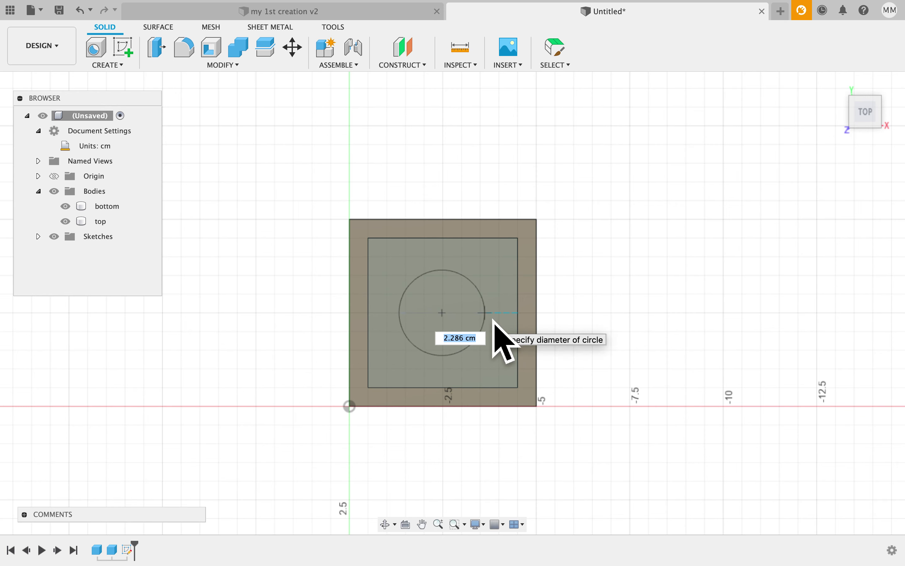
type("2")
key("Tab")
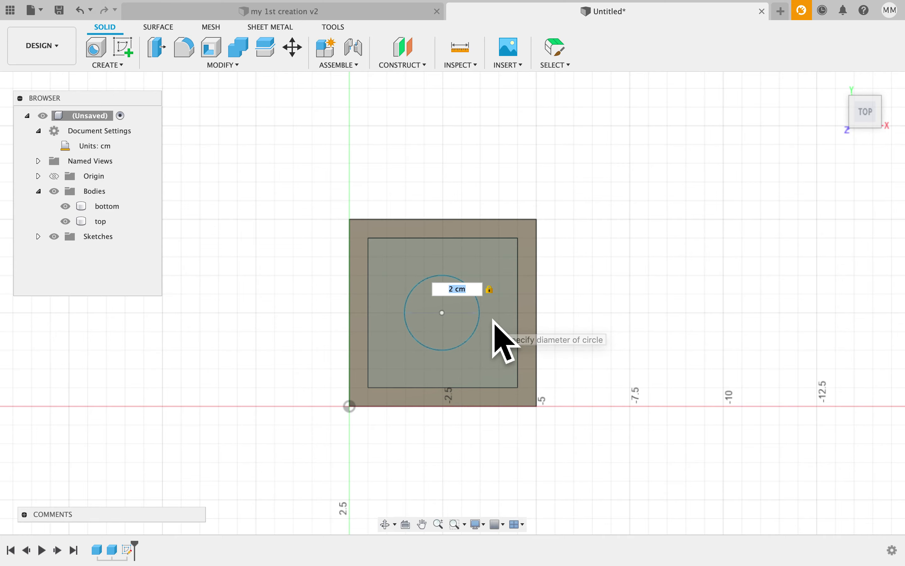
key("Return")
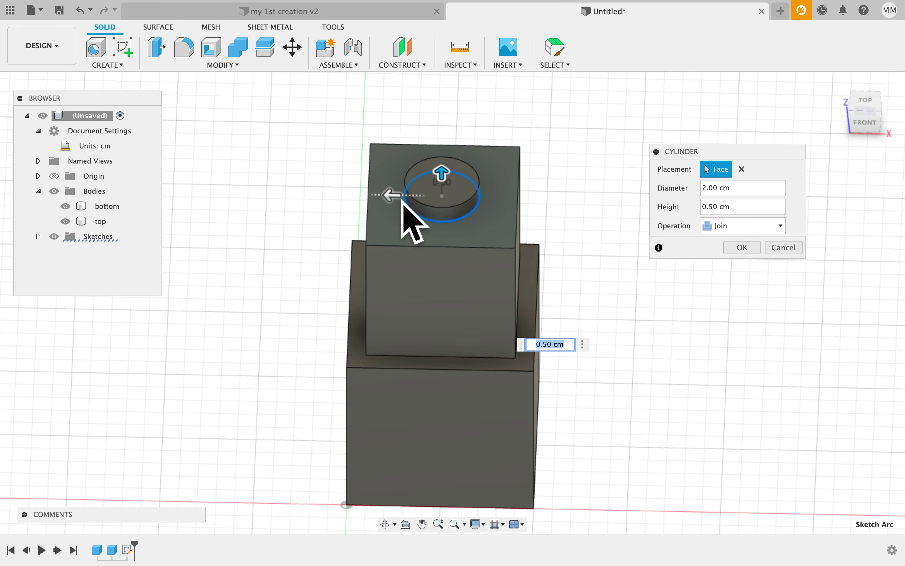
Step: Adjust the cylinder to a diameter of about 2.05 cm and a height of about 2.97 cm, and create it with the Join operation
mouse_move(392, 195)
left_mouse_down()
mouse_move(379, 197)
mouse_move(404, 203)
left_mouse_up()
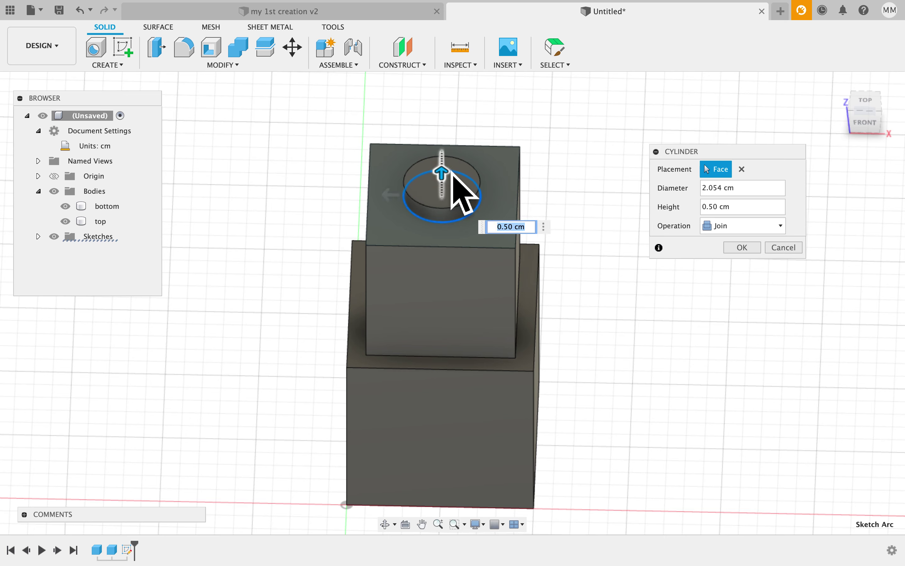
left_click_drag(444, 173, 451, 119)
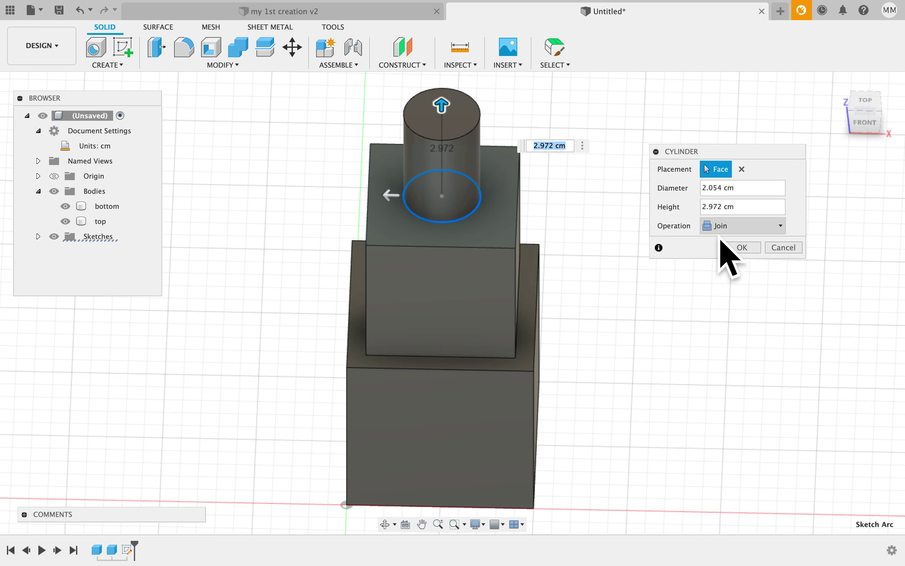
left_click(743, 248)
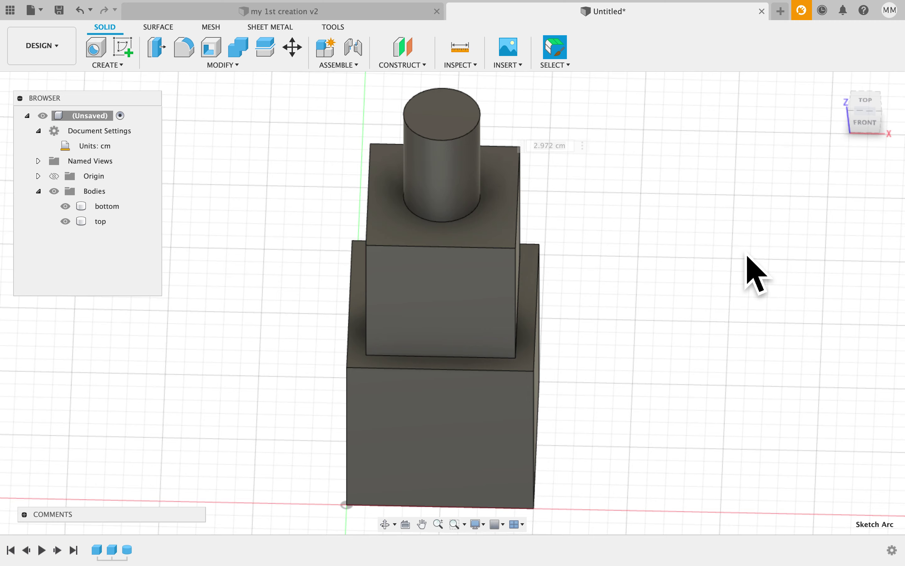
Step: Examine the top body from several sides to check whether the cylinder belongs to it
left_click(103, 223)
middle_click_drag(152, 257, 370, 319, "shift")
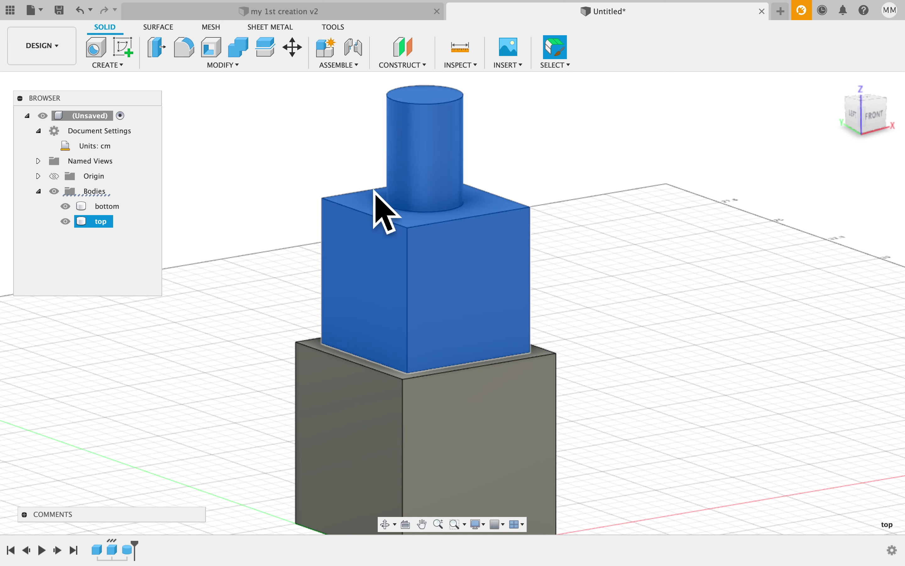
left_click(279, 244)
scroll(270, 262, "right", 5, "shift")
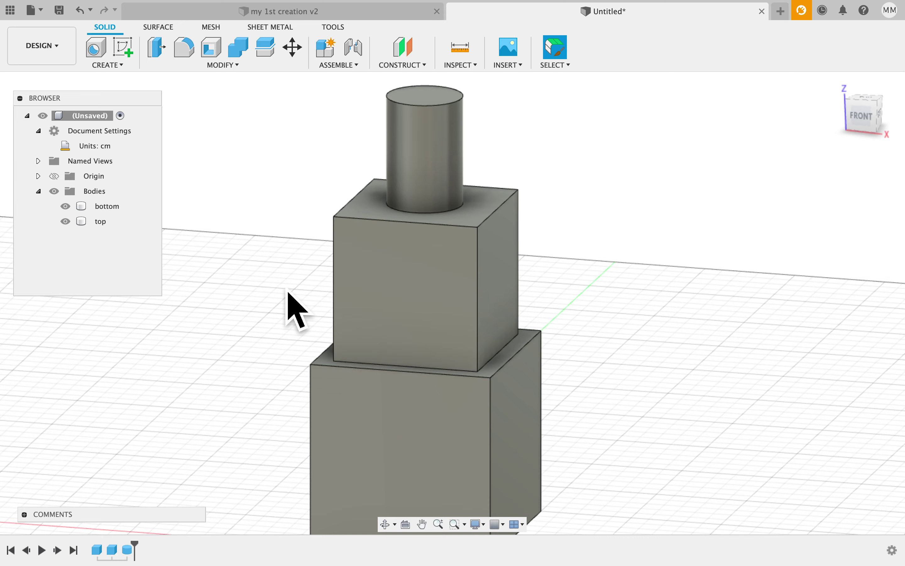
scroll(288, 303, "down", 5, "shift")
scroll(288, 303, "up", 3)
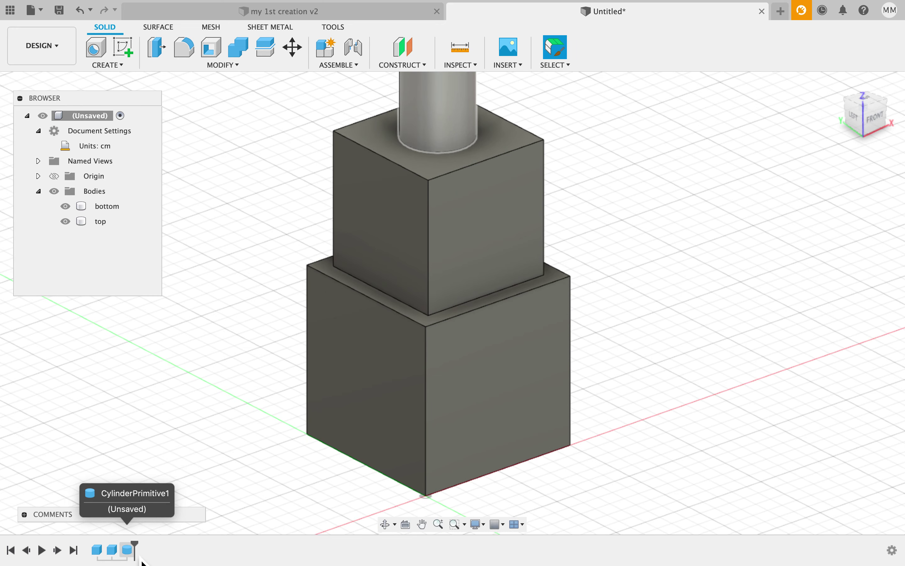
left_click(104, 229)
left_click(176, 431)
Step: Edit the cylinder feature to reduce its height to about 2.8 cm and its diameter to about 0.63 cm
double_click(128, 550)
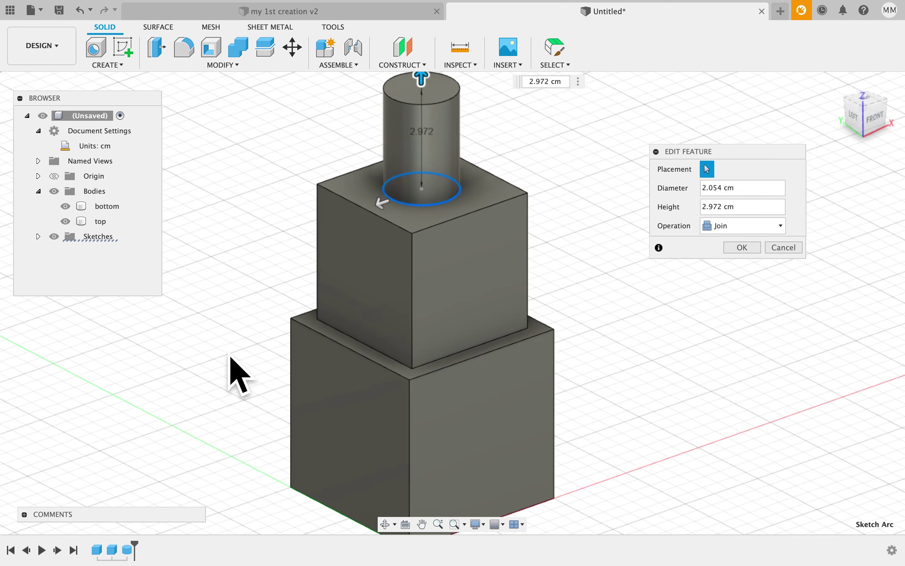
mouse_move(430, 126)
left_mouse_down()
mouse_move(419, 240)
mouse_move(431, 141)
left_mouse_up()
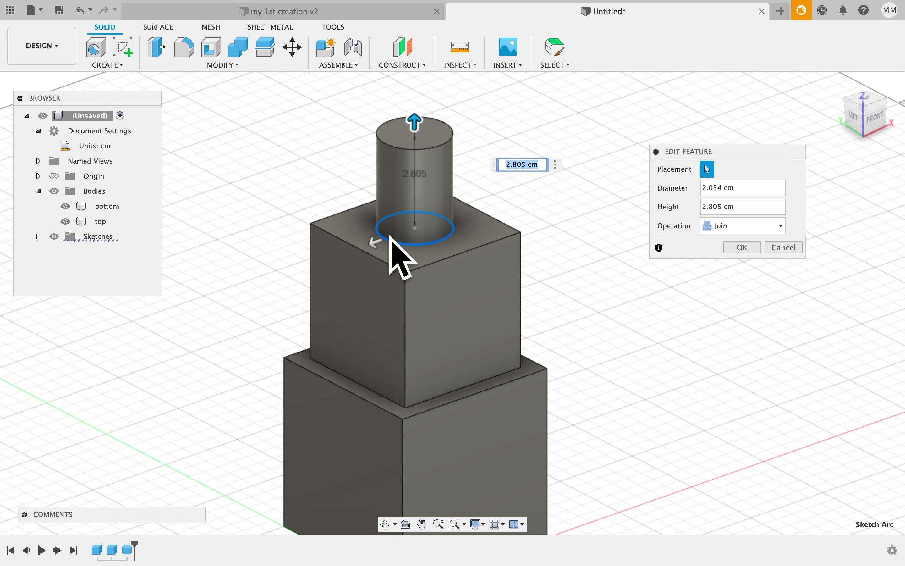
left_click_drag(386, 240, 414, 263)
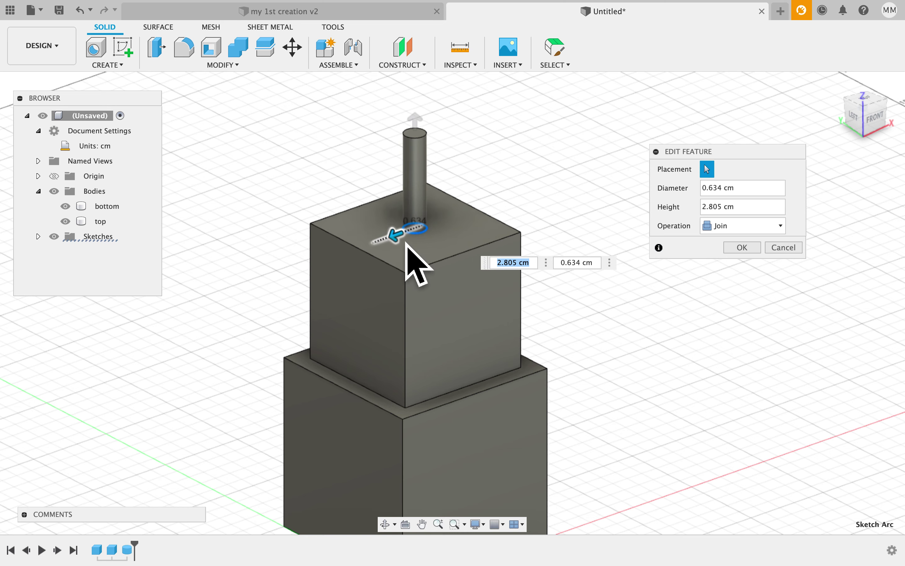
left_click(744, 249)
scroll(184, 404, "up", 3)
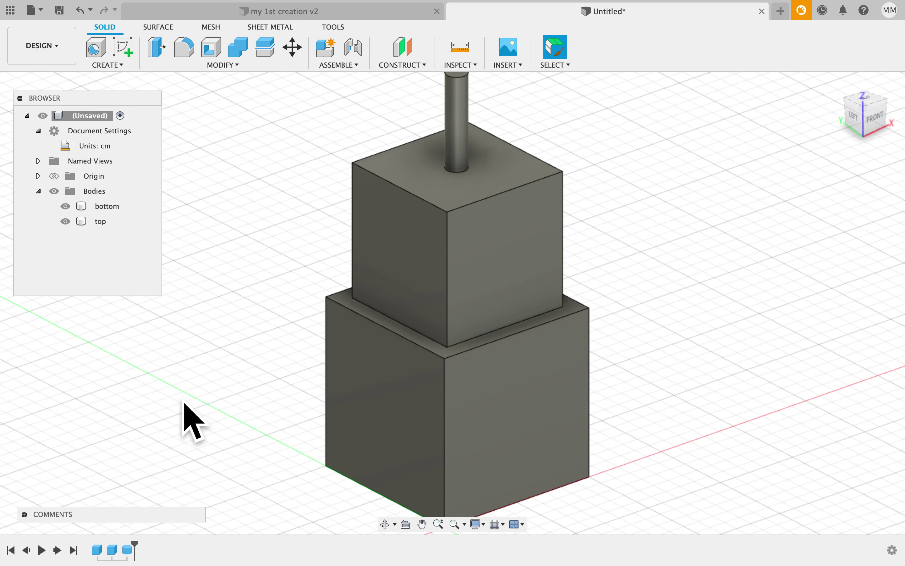
scroll(191, 421, "up", 2)
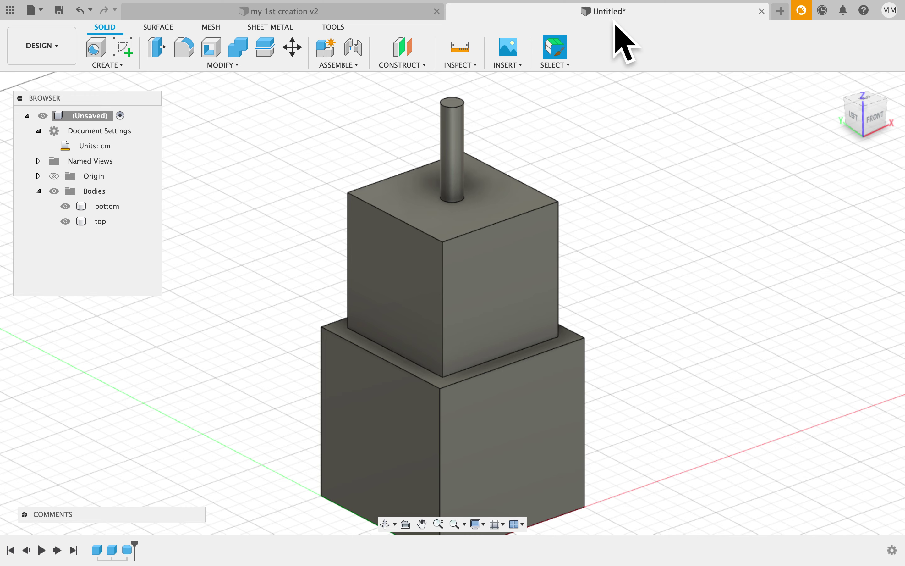
Step: Save the design as my 1st creation in the My First Project location
left_click(69, 17)
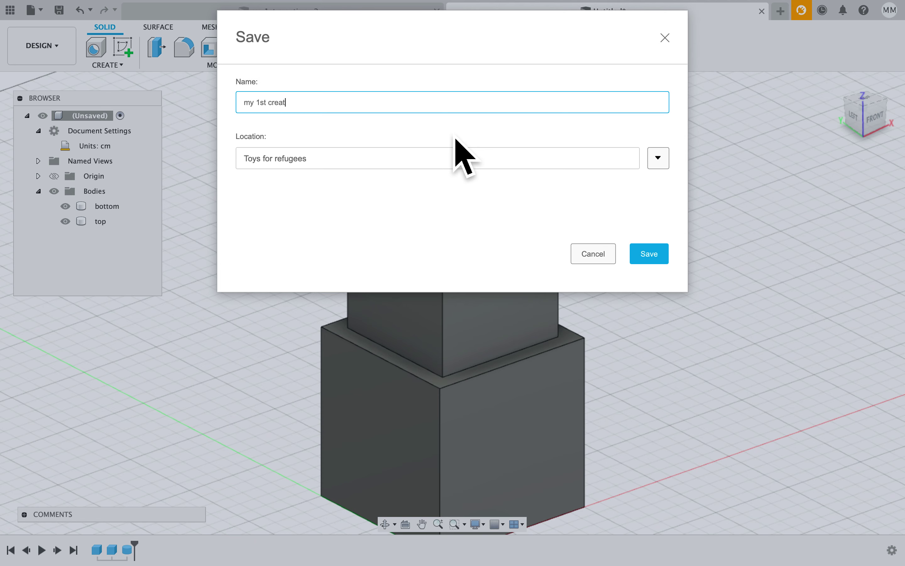
left_click(656, 163)
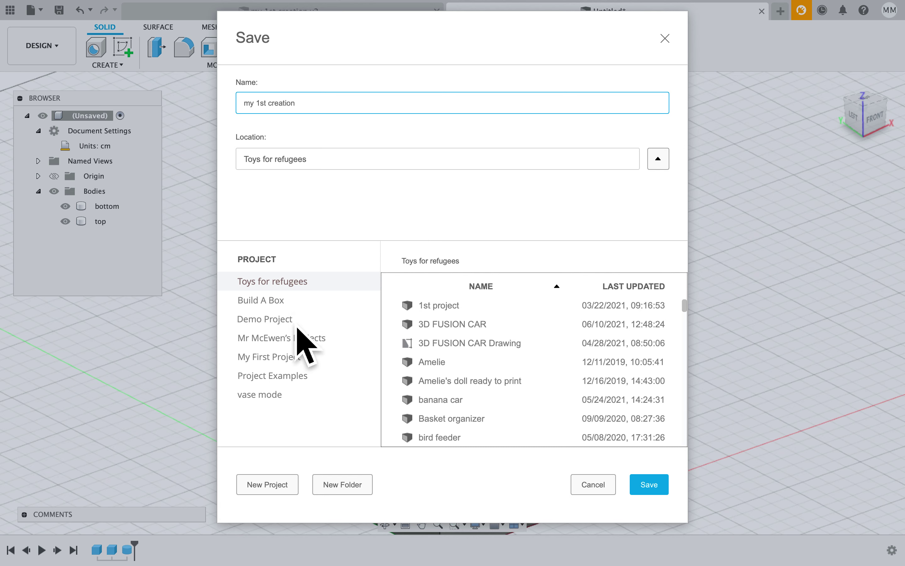
left_click(305, 357)
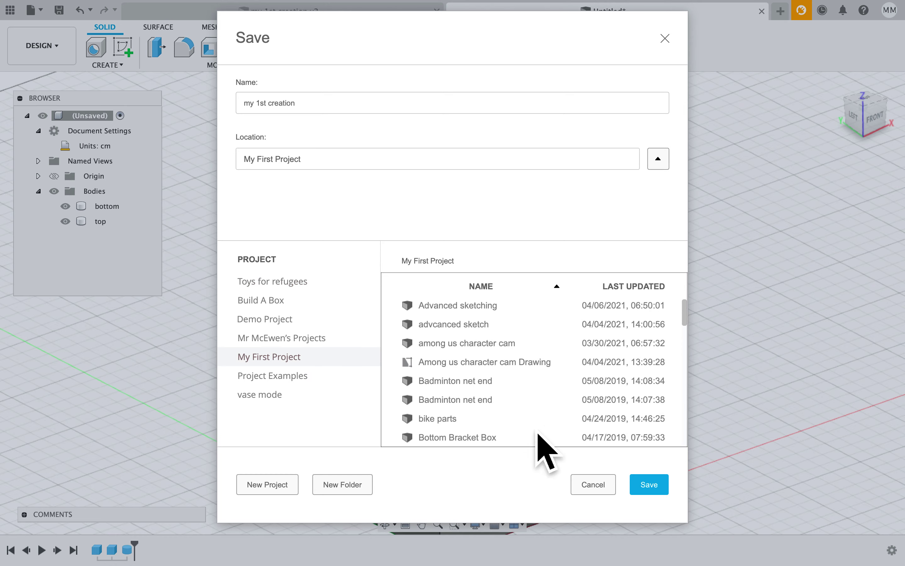
left_click(649, 485)
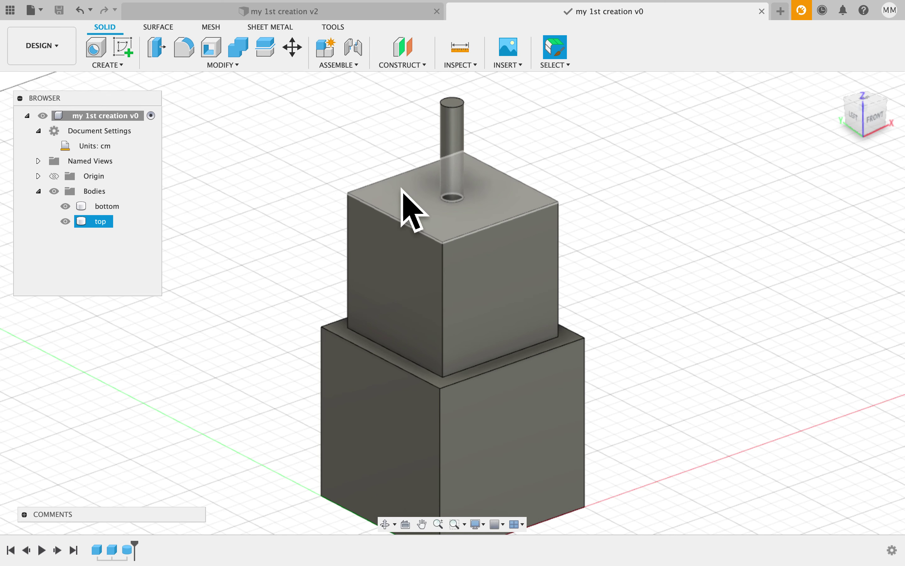
Step: Browse the saved designs and the list of all projects, and return to the model
left_click(12, 12)
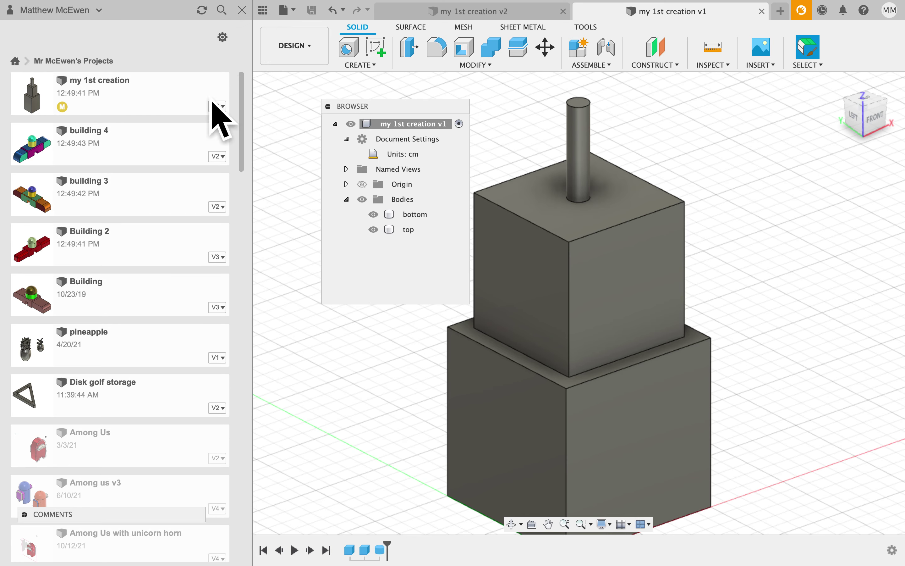
scroll(89, 303, "down", 15)
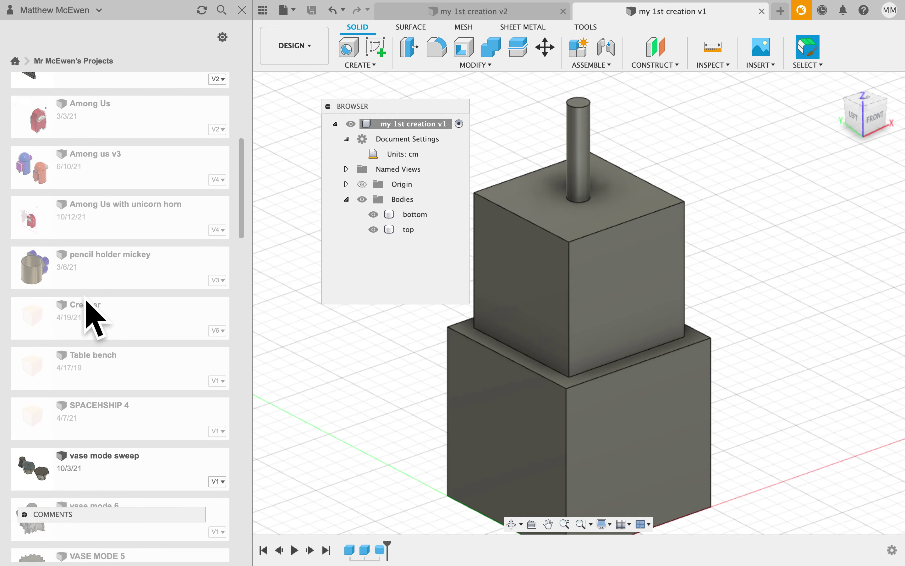
scroll(91, 313, "up", 12)
left_click(16, 61)
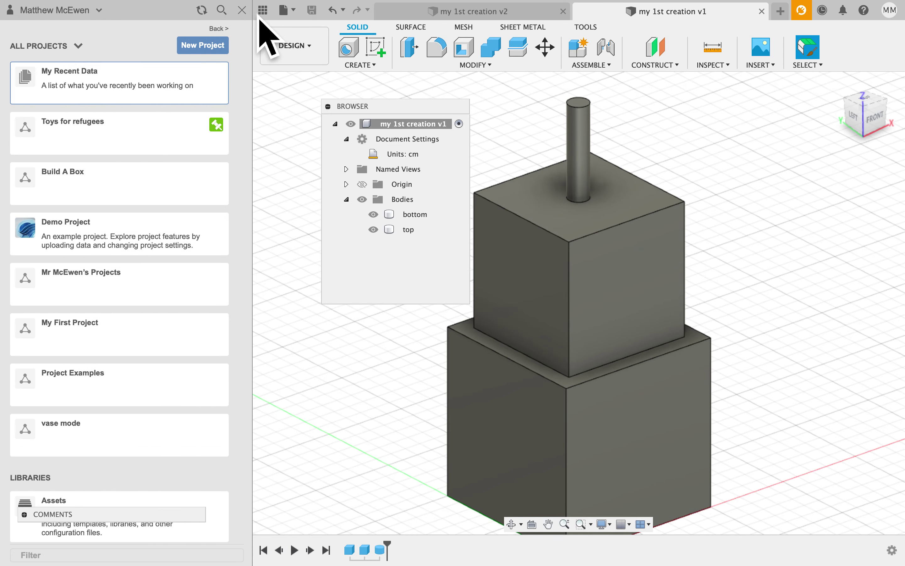
left_click(263, 10)
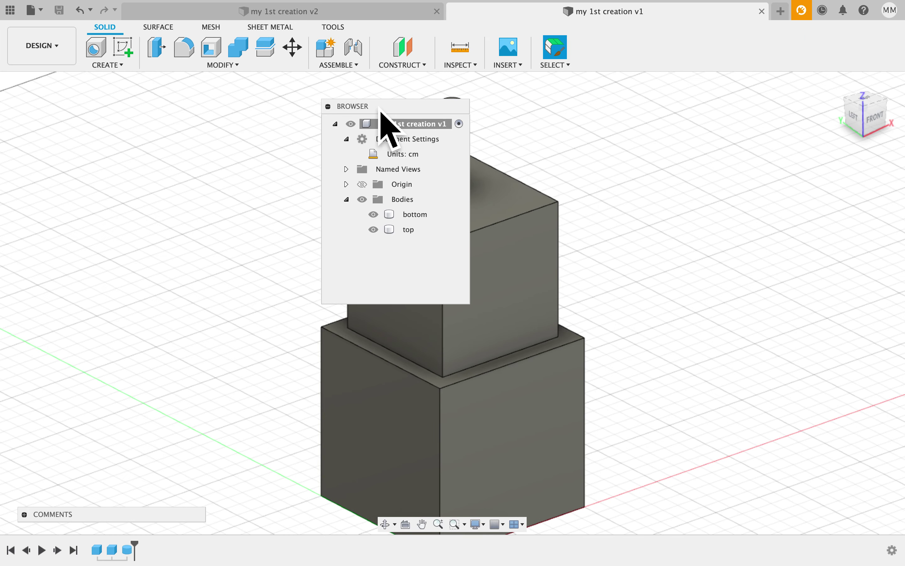
Step: Move the Browser clear of the model, and briefly show and hide the list of projects
left_click_drag(377, 108, 88, 118)
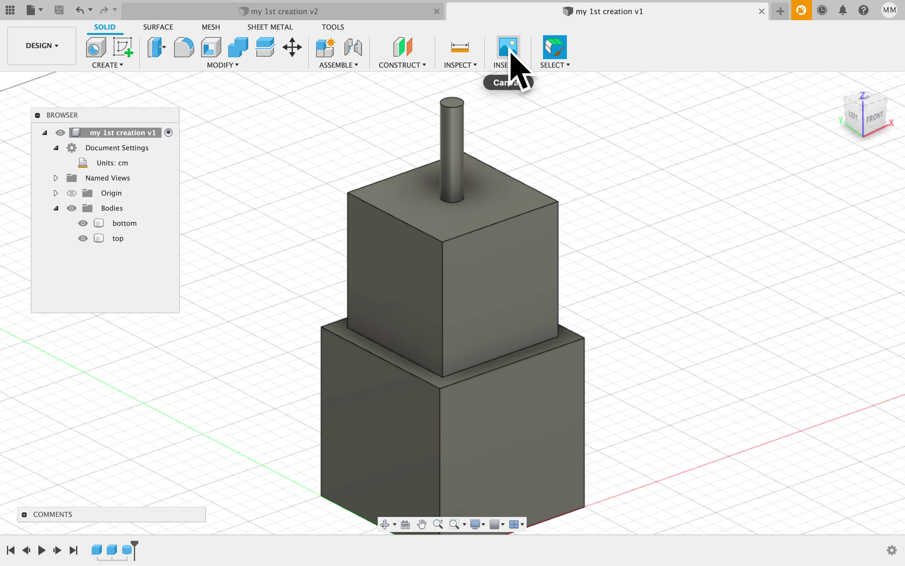
left_click(10, 10)
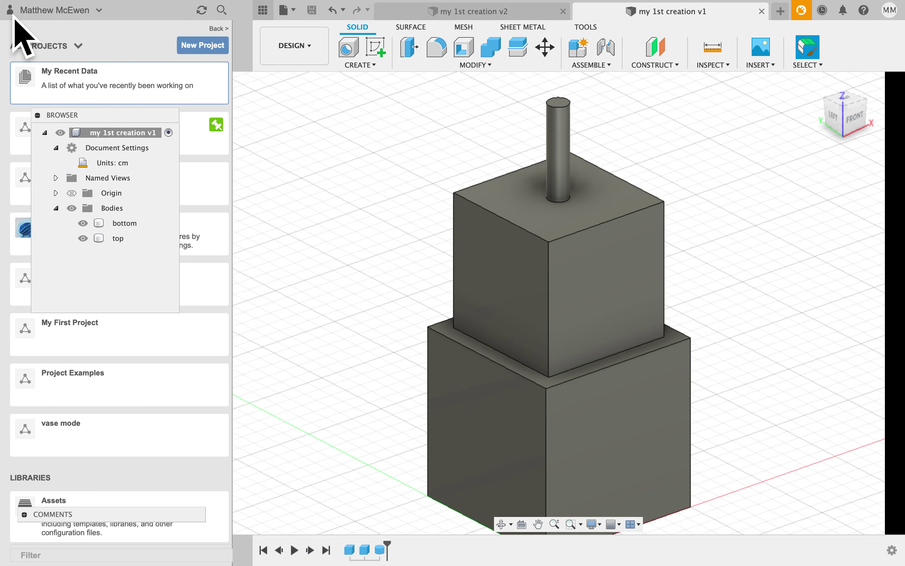
left_click(263, 10)
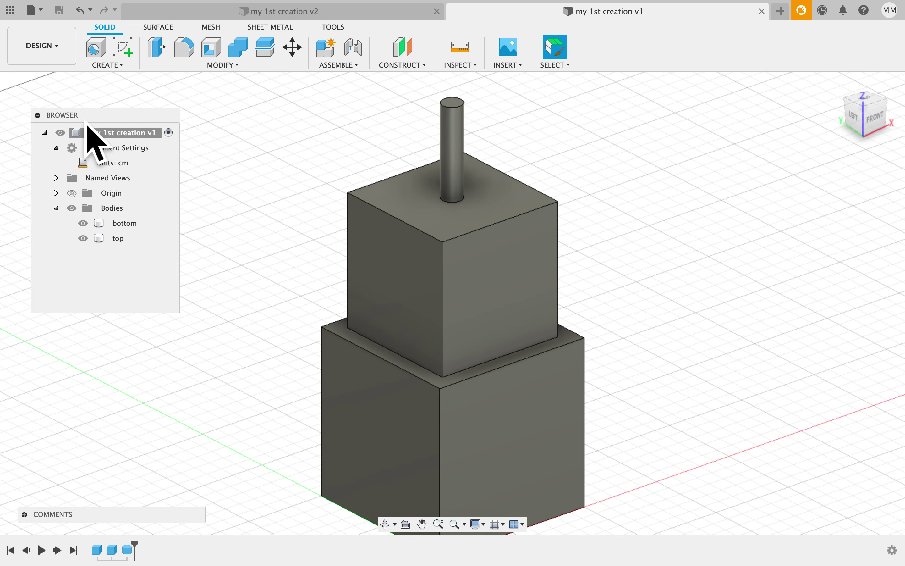